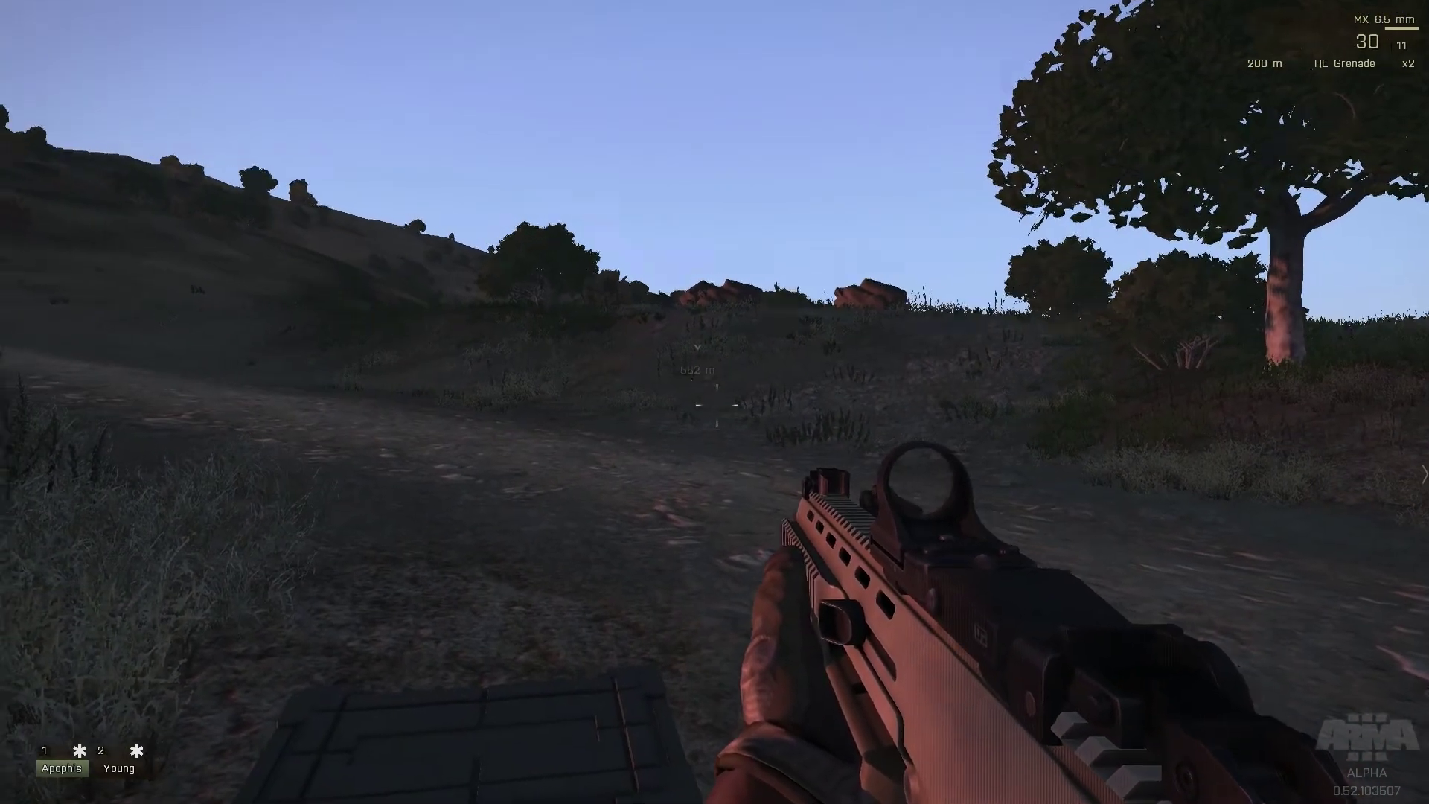
Check the Mission Objective task and the team page on the in-game map.
key("m")
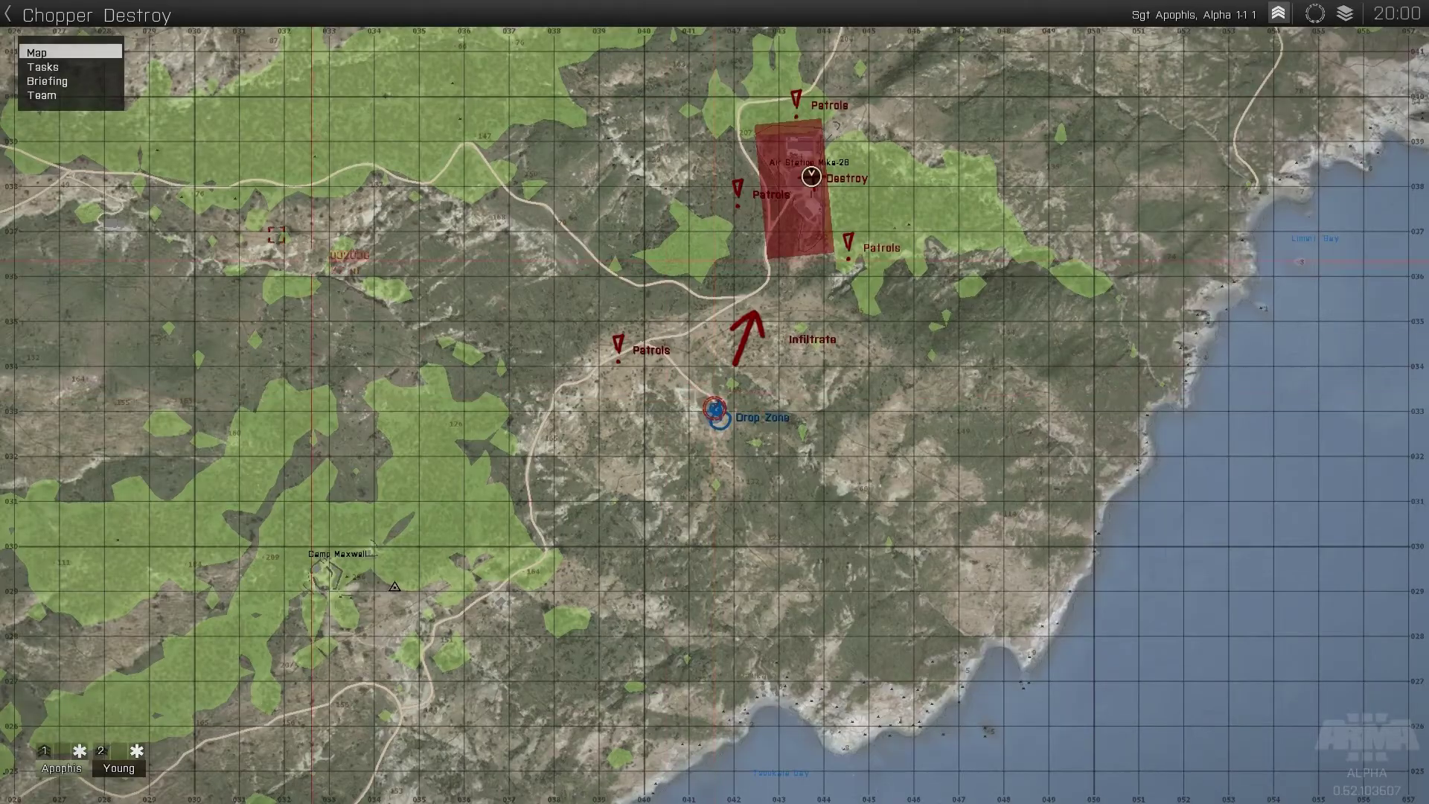
left_click(64, 67)
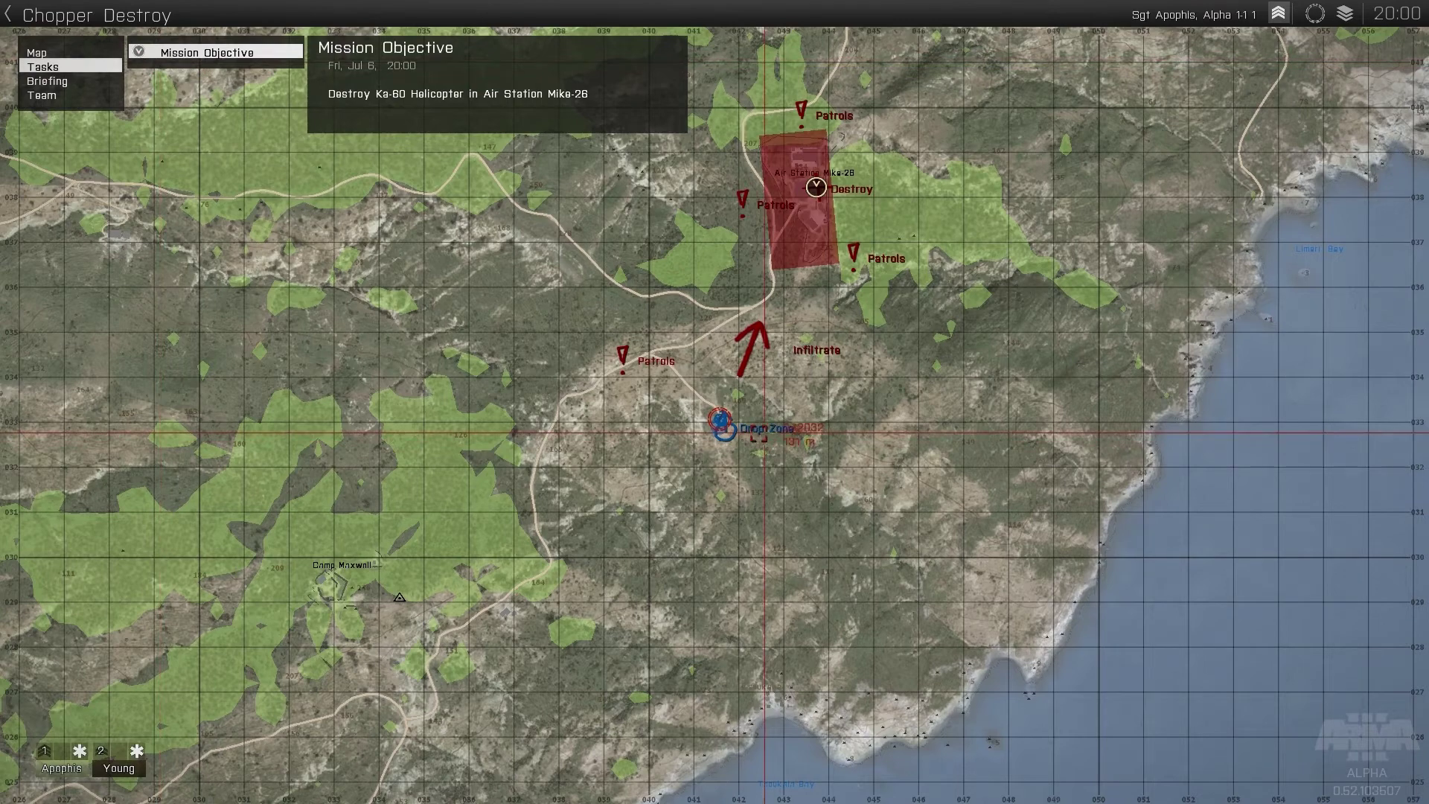
scroll(719, 409, "up", 6)
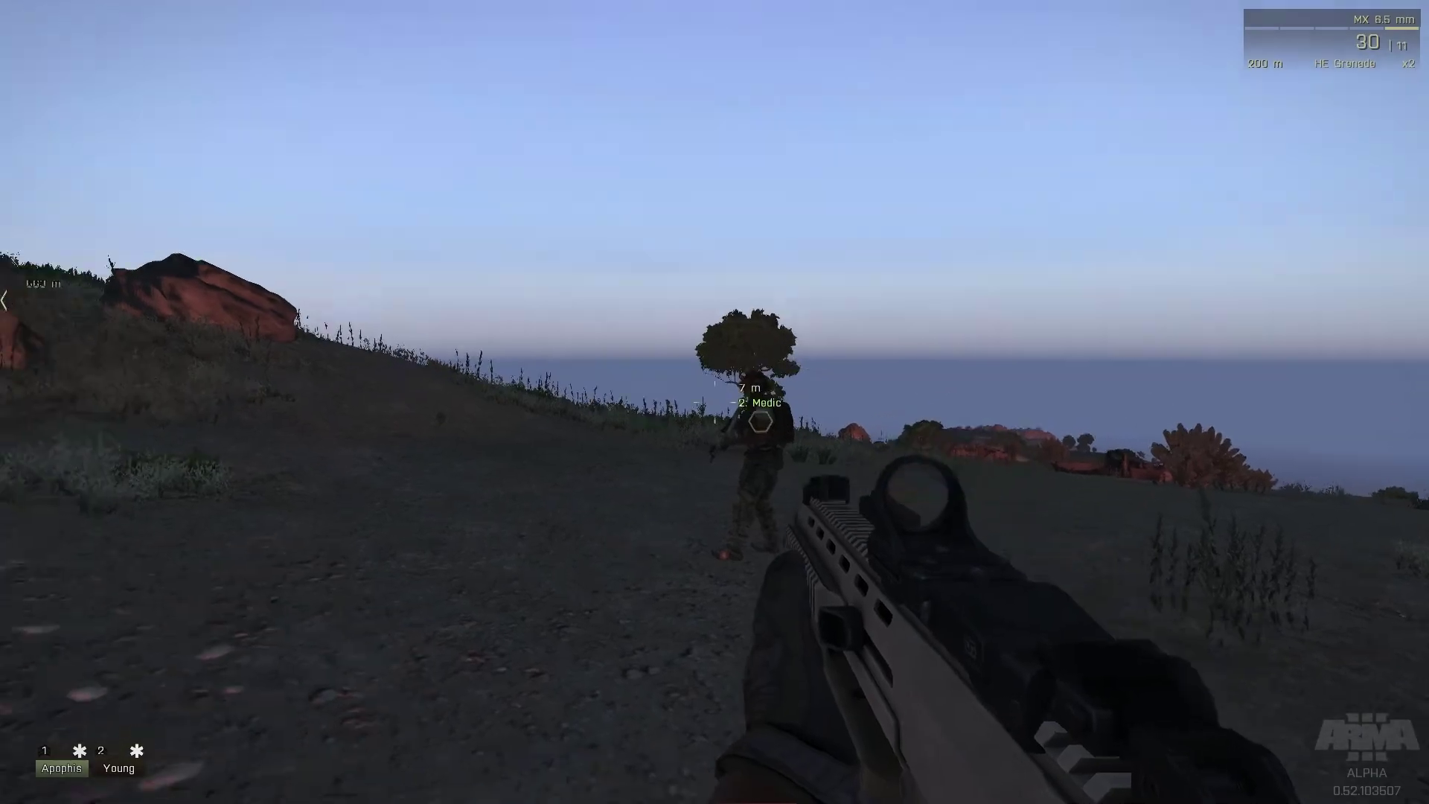
key("m")
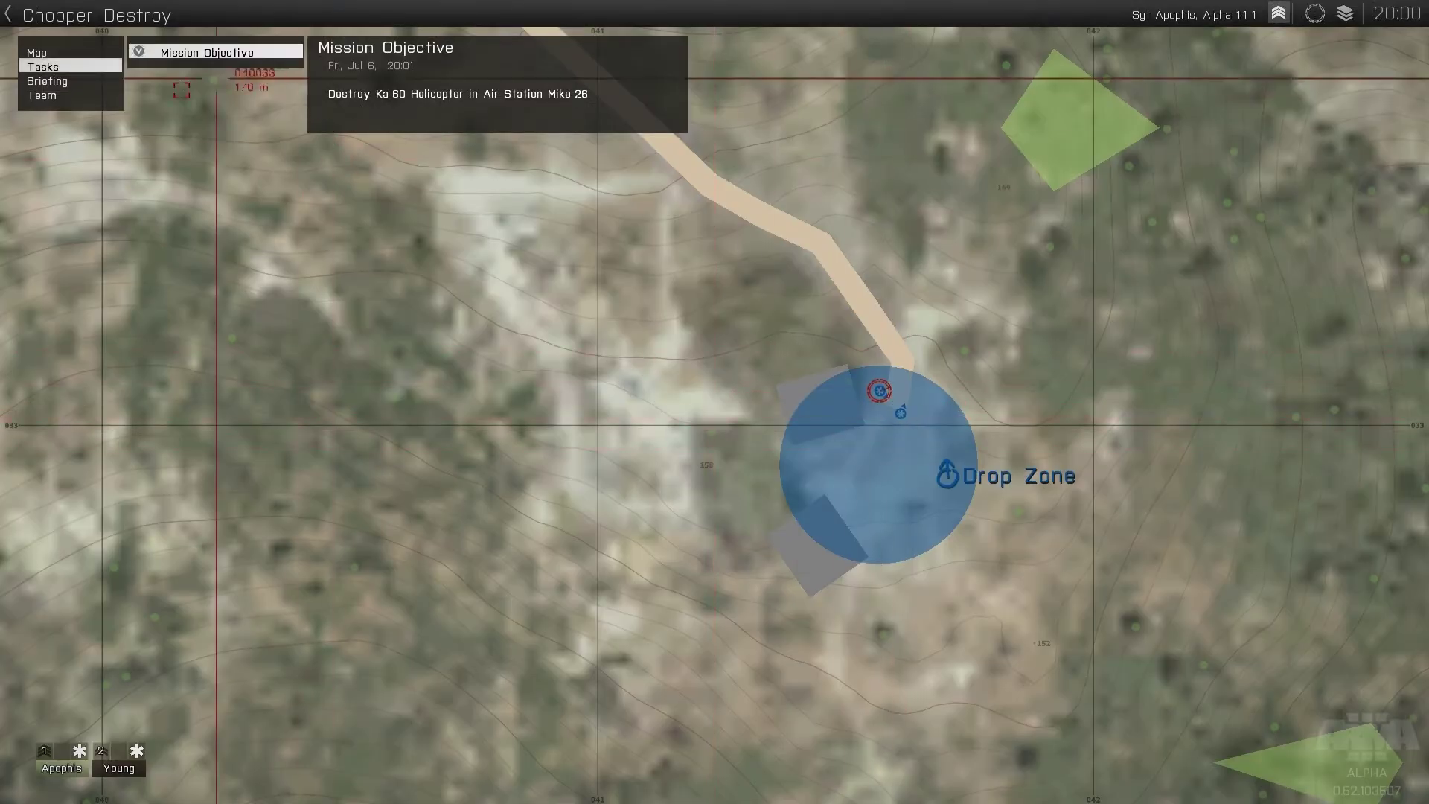
left_click(42, 95)
left_click(206, 67)
left_click(350, 122)
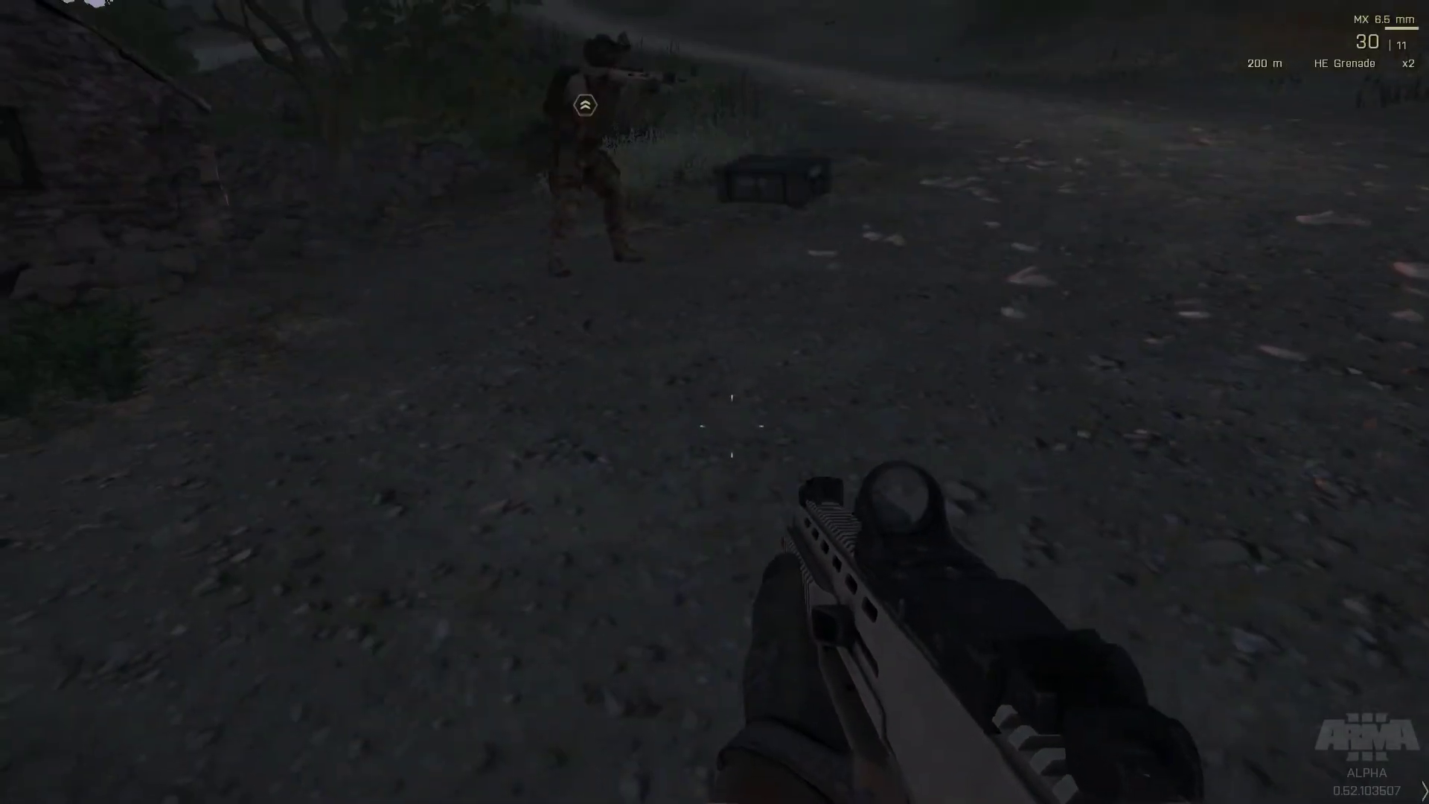
key("m")
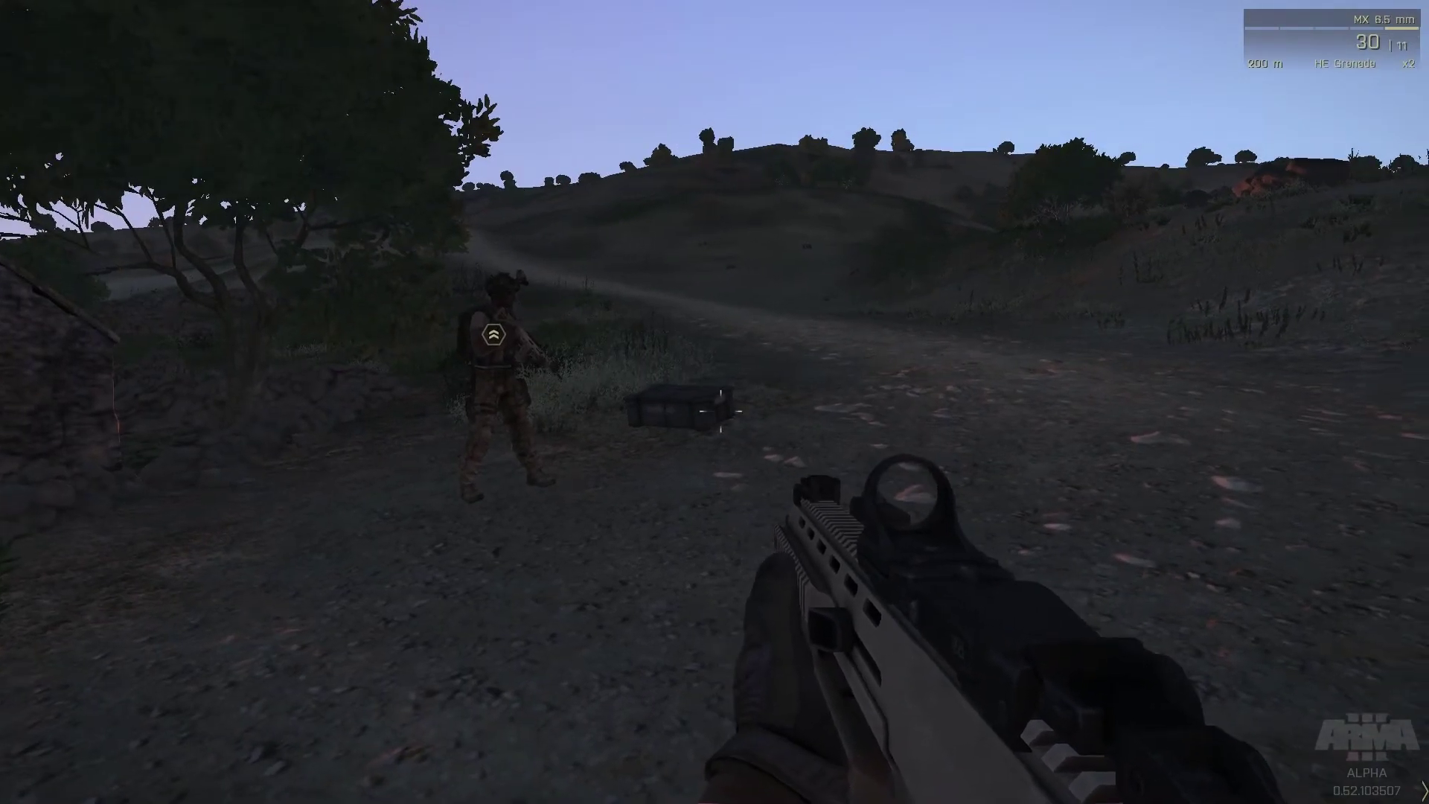
Walk around the crate at the drop zone, and suspend the mission preview to return to the editor.
key("w")
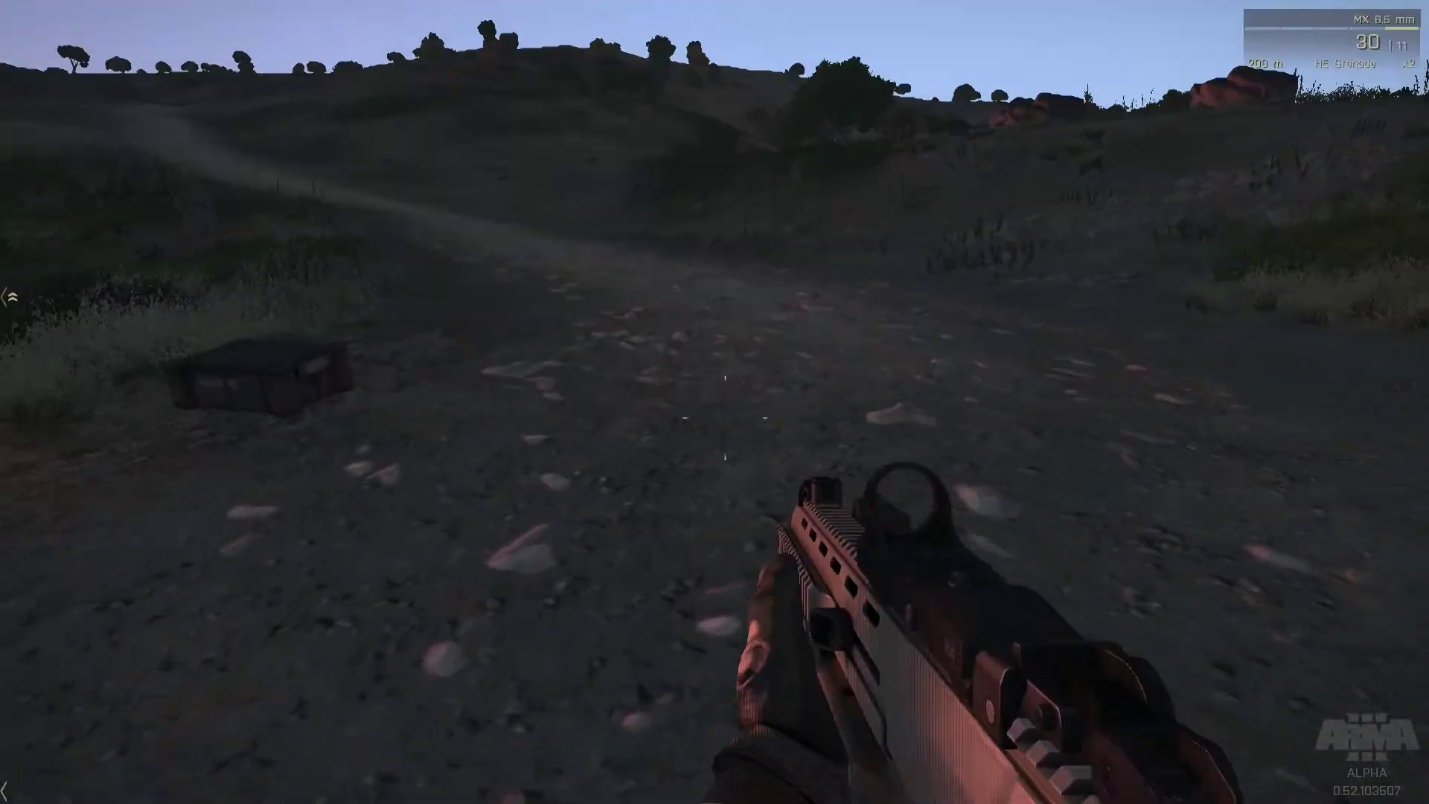
key("w")
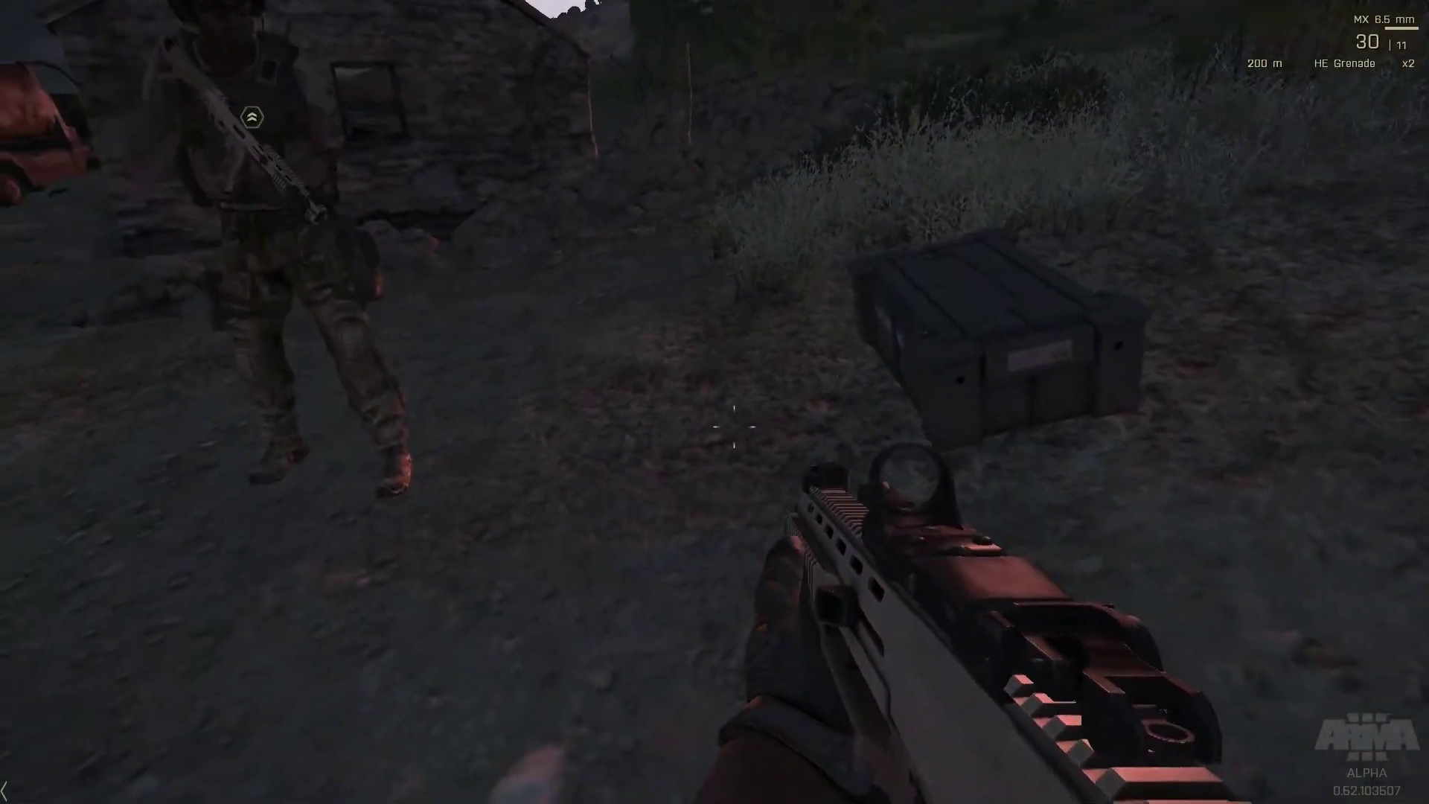
key("Escape")
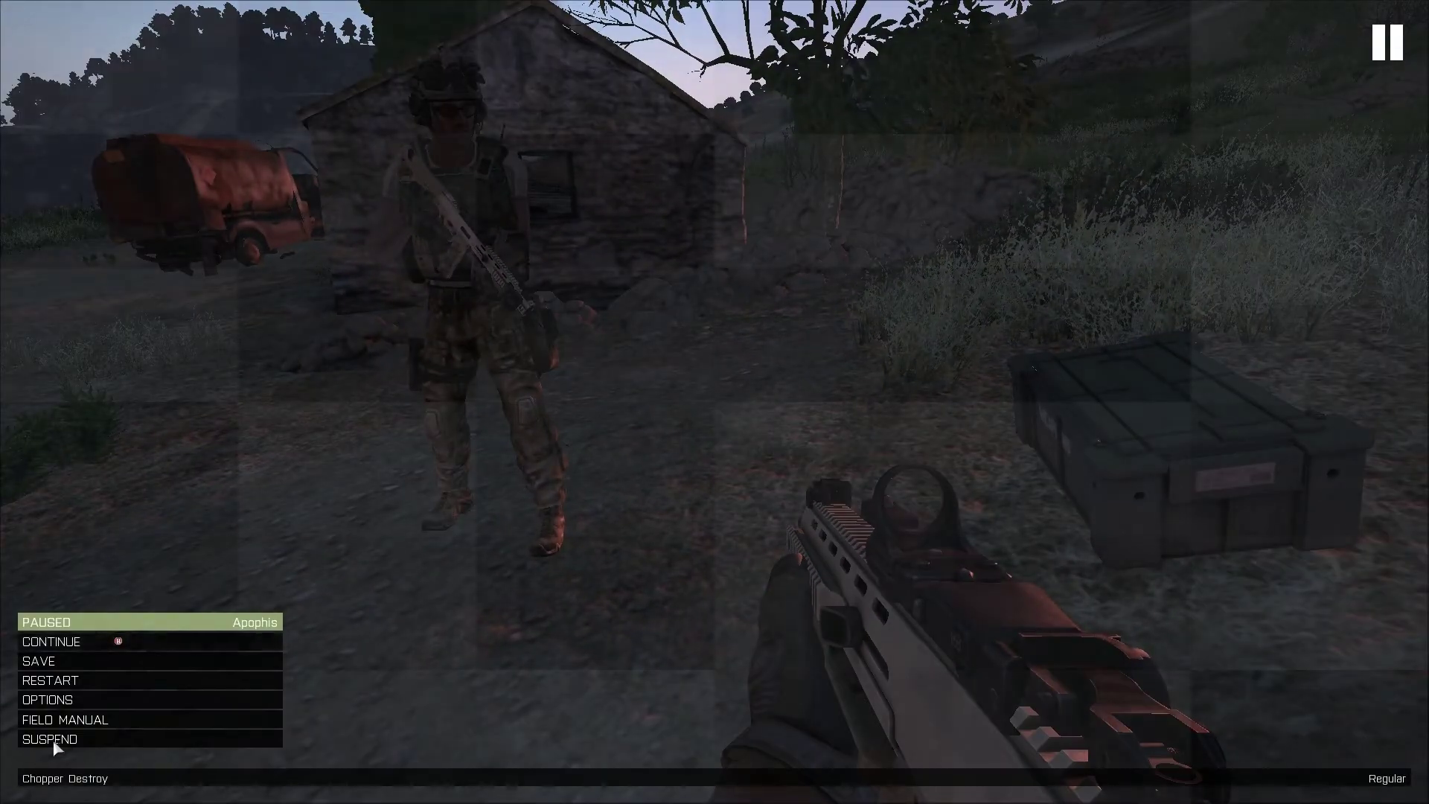
left_click(30, 739)
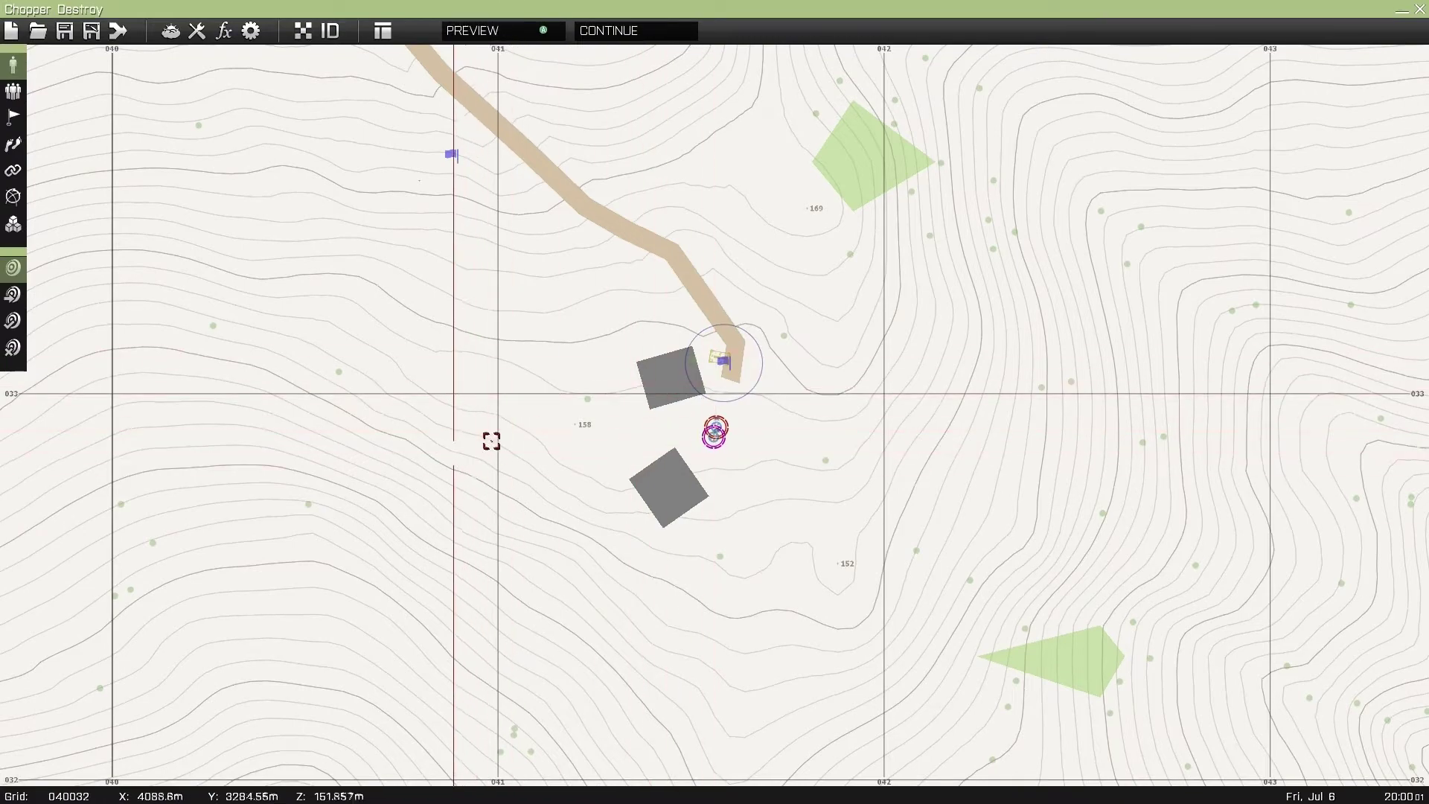
Open the BLUFOR trigger at the drop zone for editing.
right_click_drag(535, 418, 589, 390)
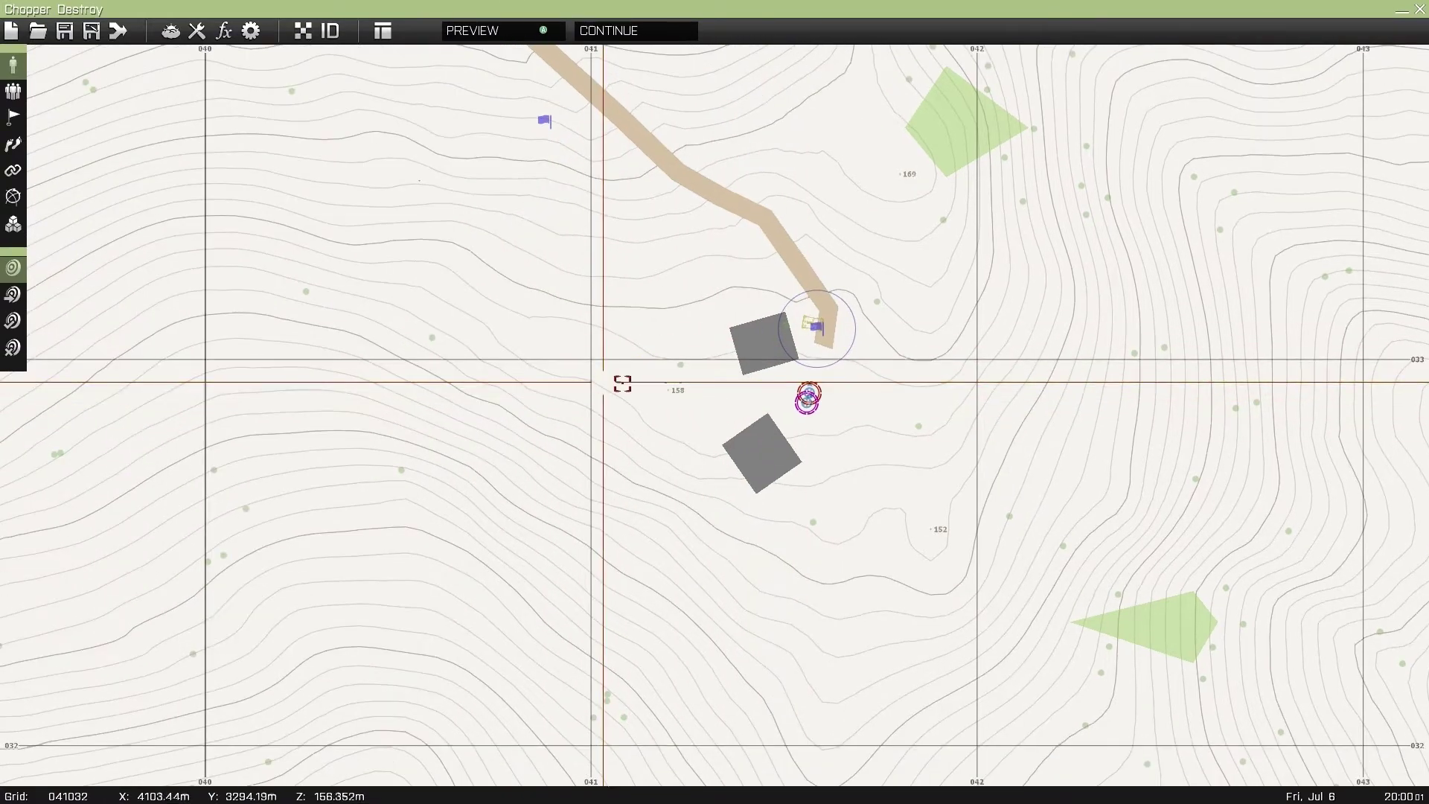
scroll(652, 394, "up", 3)
right_click_drag(1250, 306, 1221, 315)
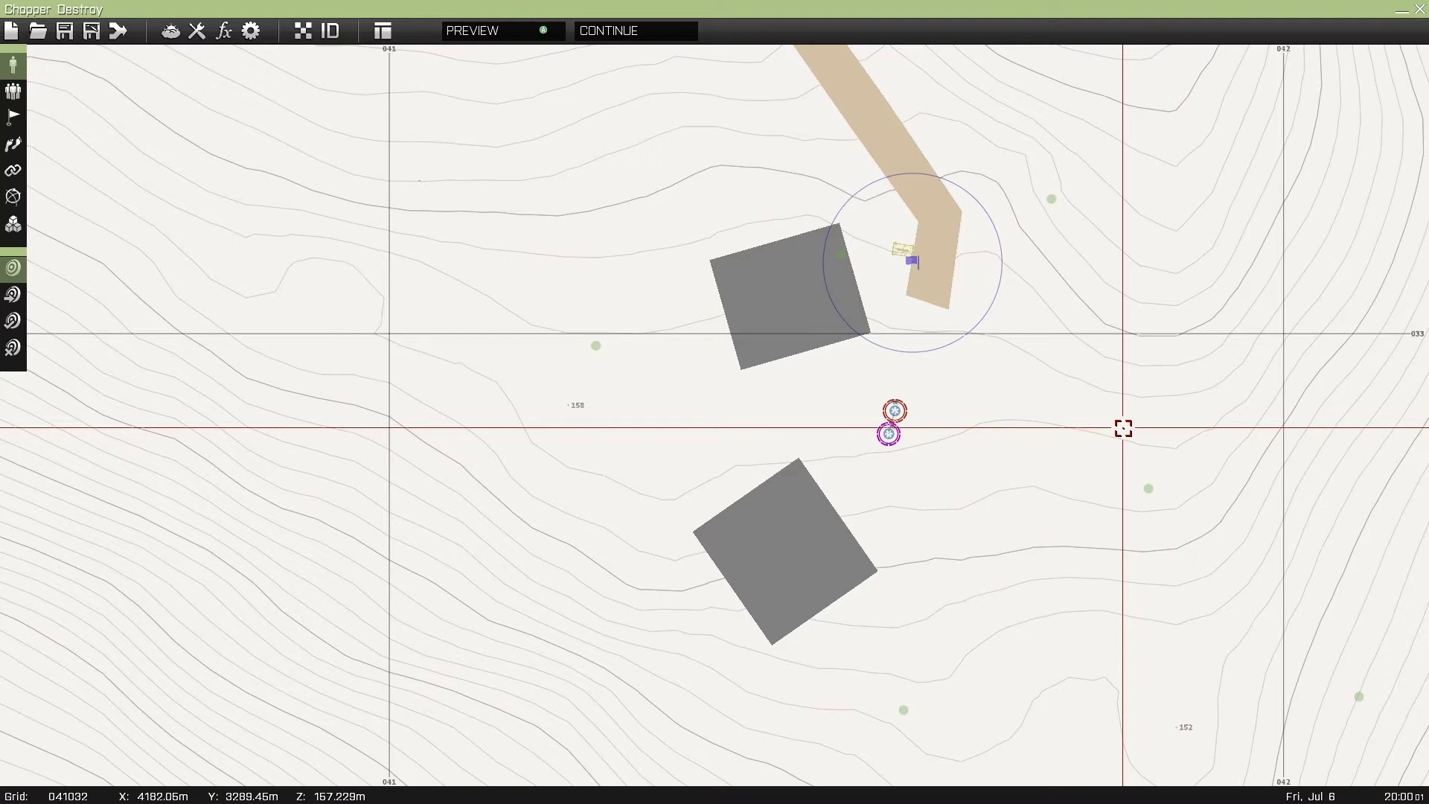
key("d")
key("w")
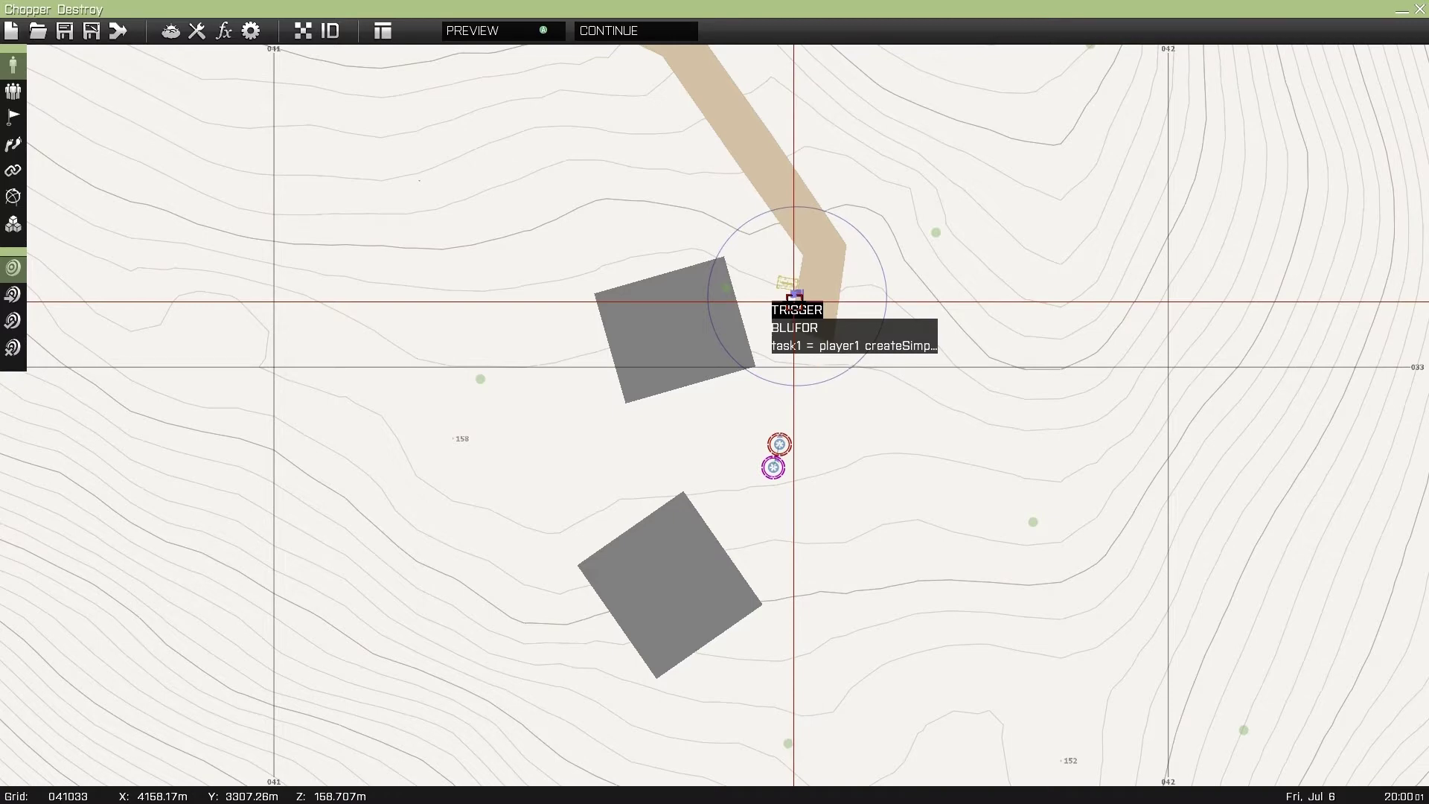
scroll(848, 172, "down", 3)
key("w")
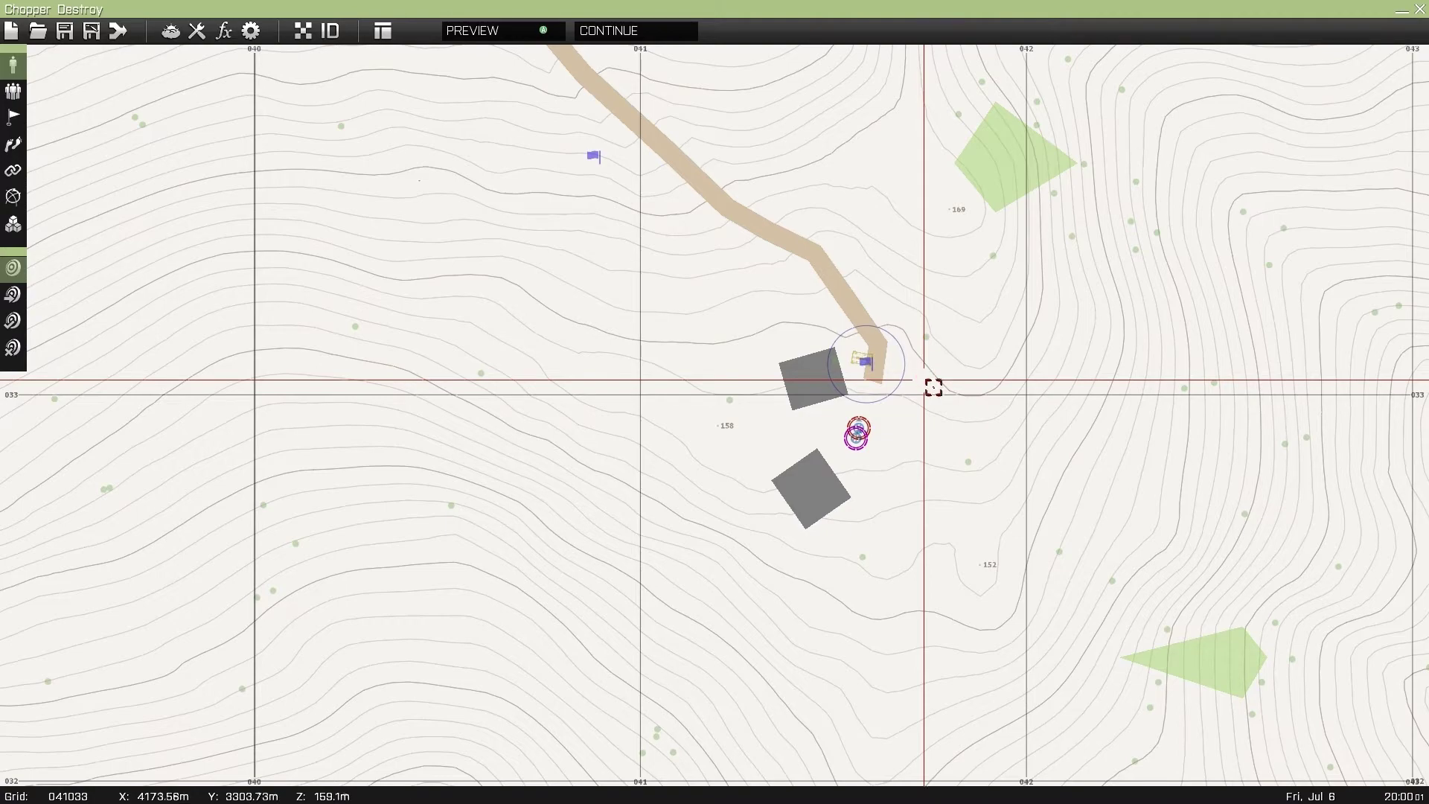
double_click(867, 368)
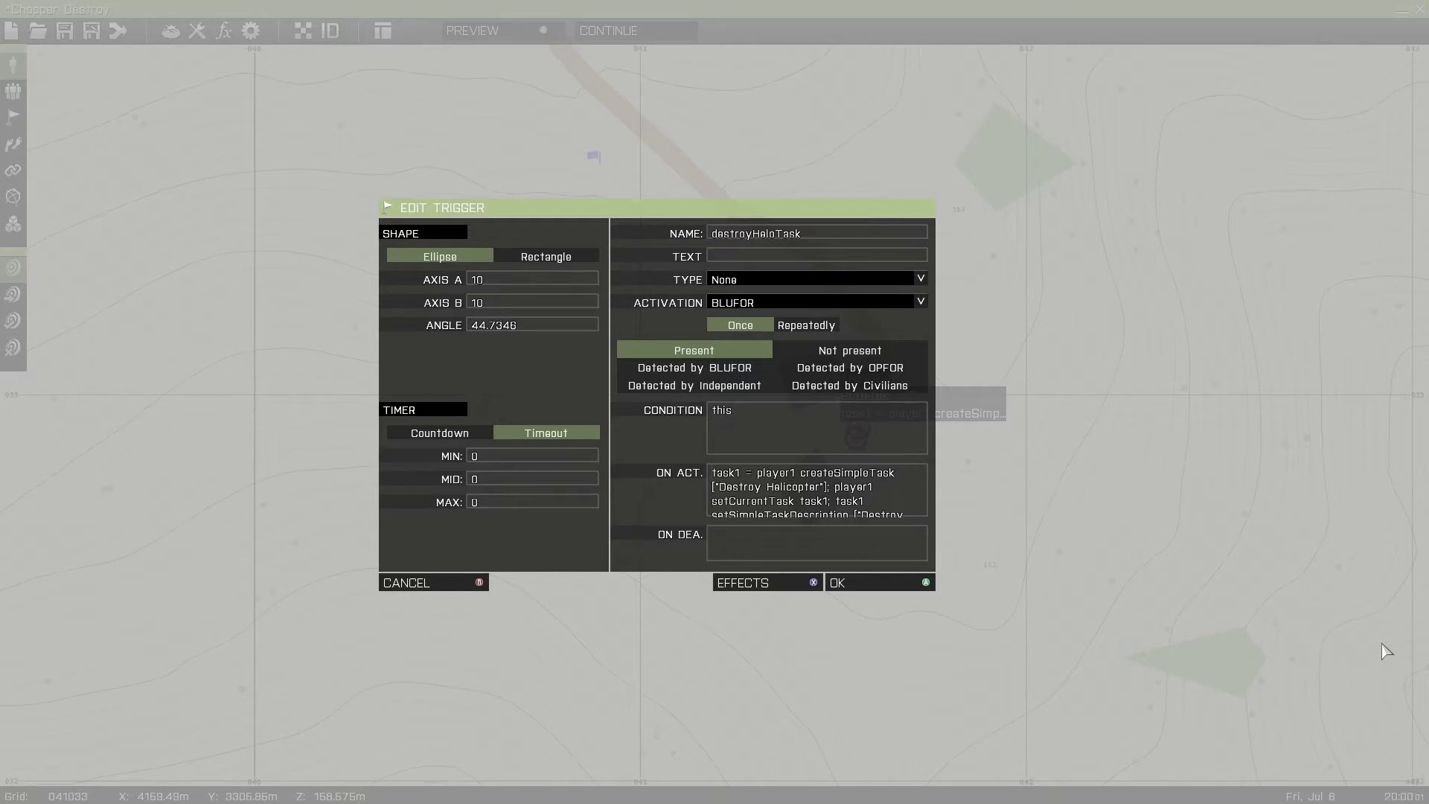
Examine the trigger's activation code that creates task1, makes it player1's current task and sets its description.
key("Down")
key("Down")
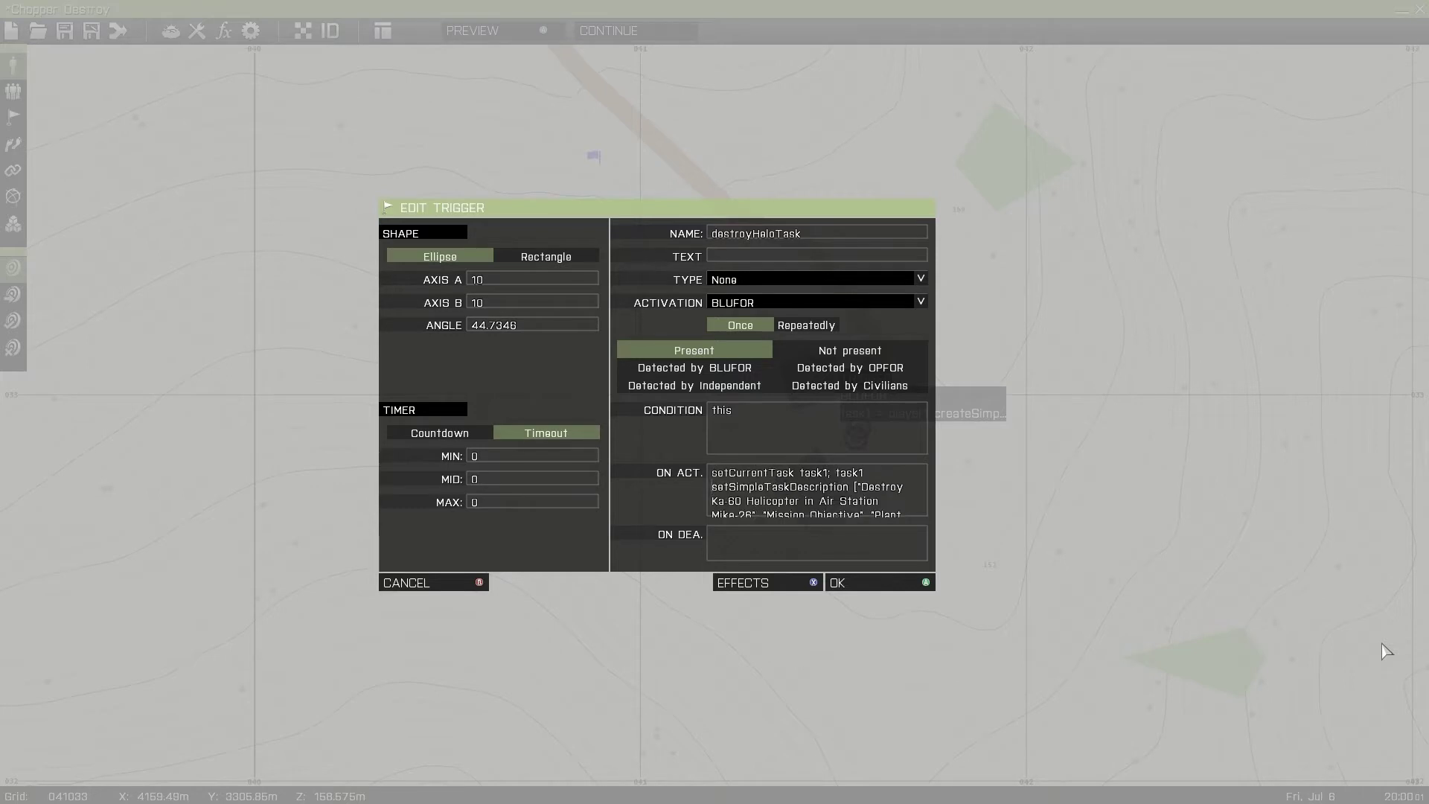
key("Up")
key("Up")
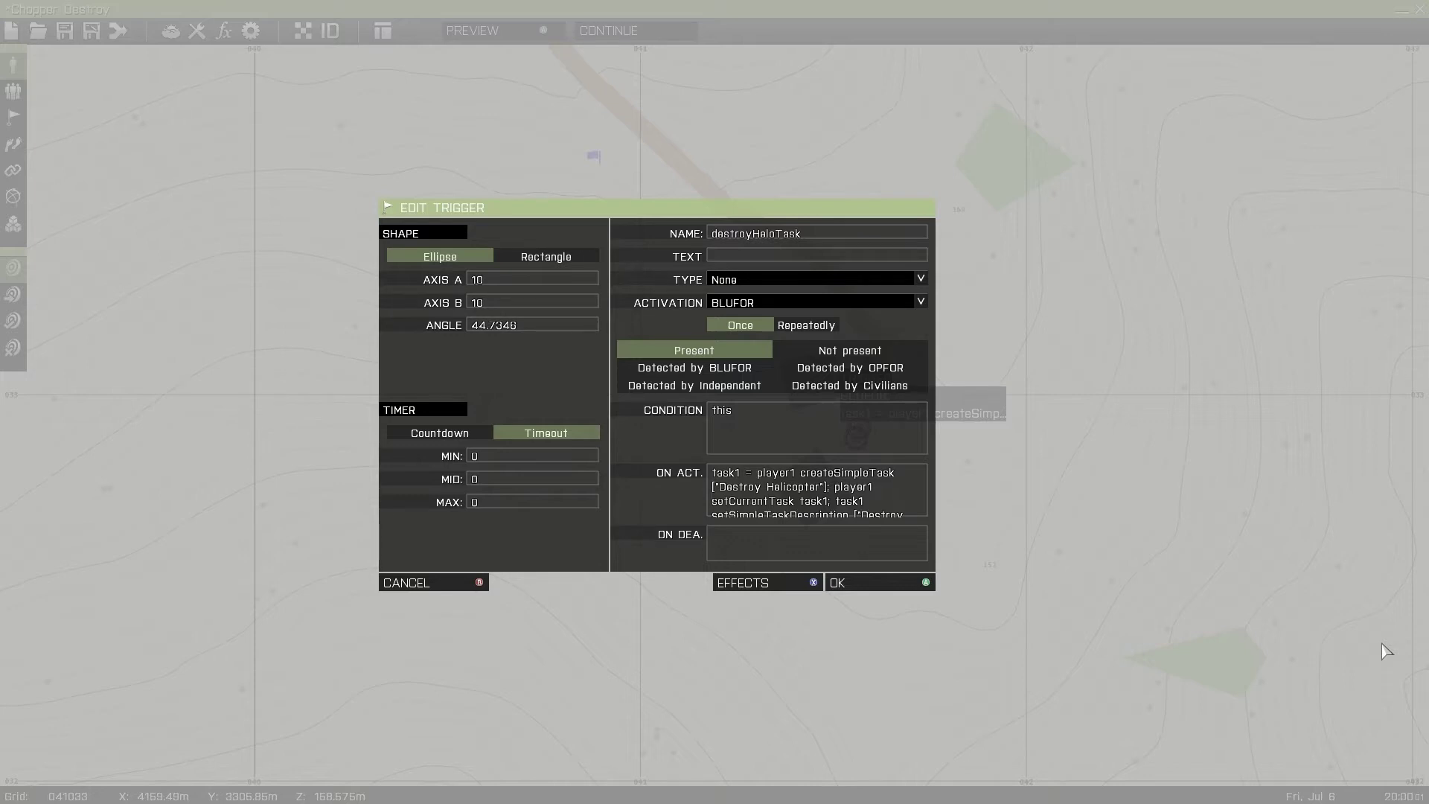
key("Down")
key("Up")
key("Down")
key("Down")
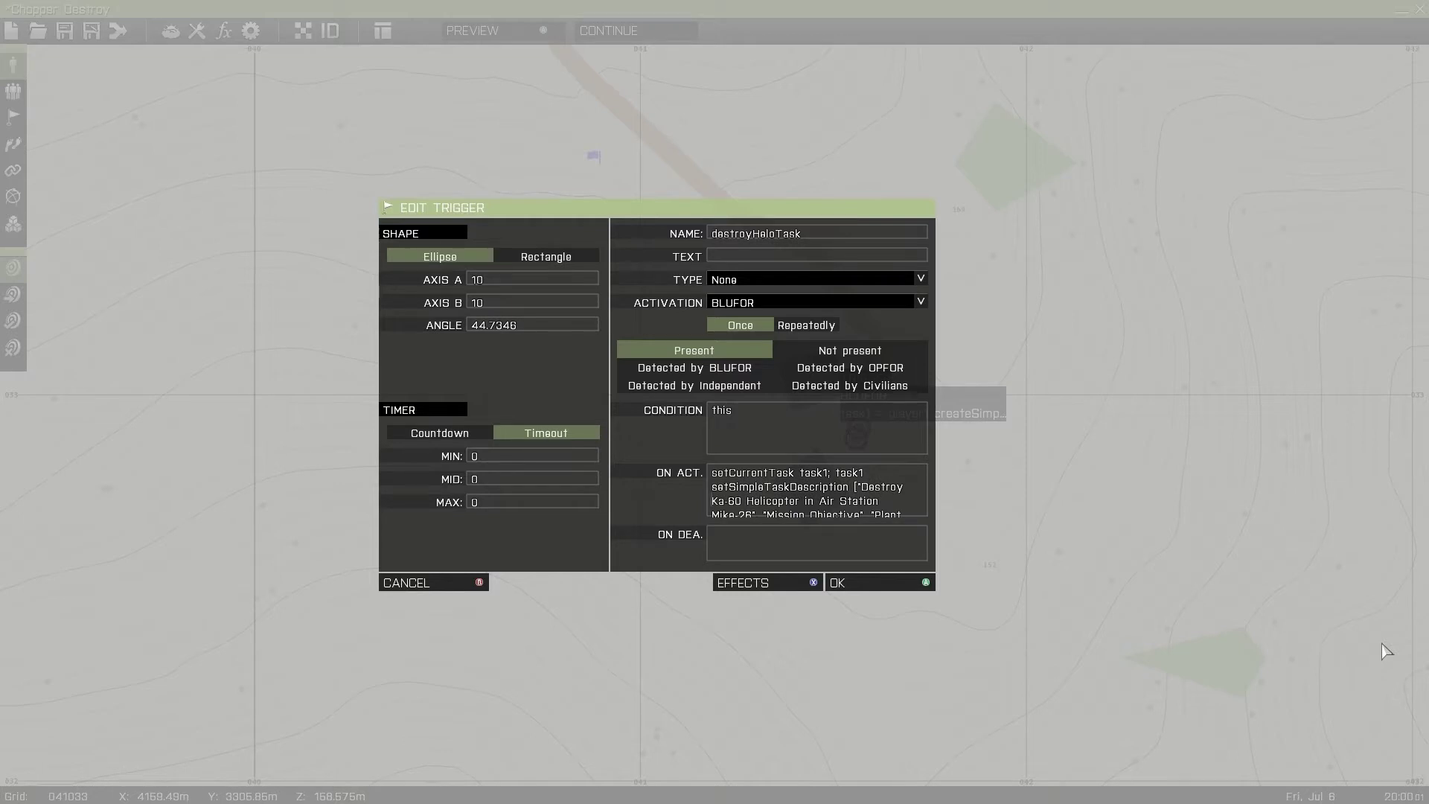
key("Down")
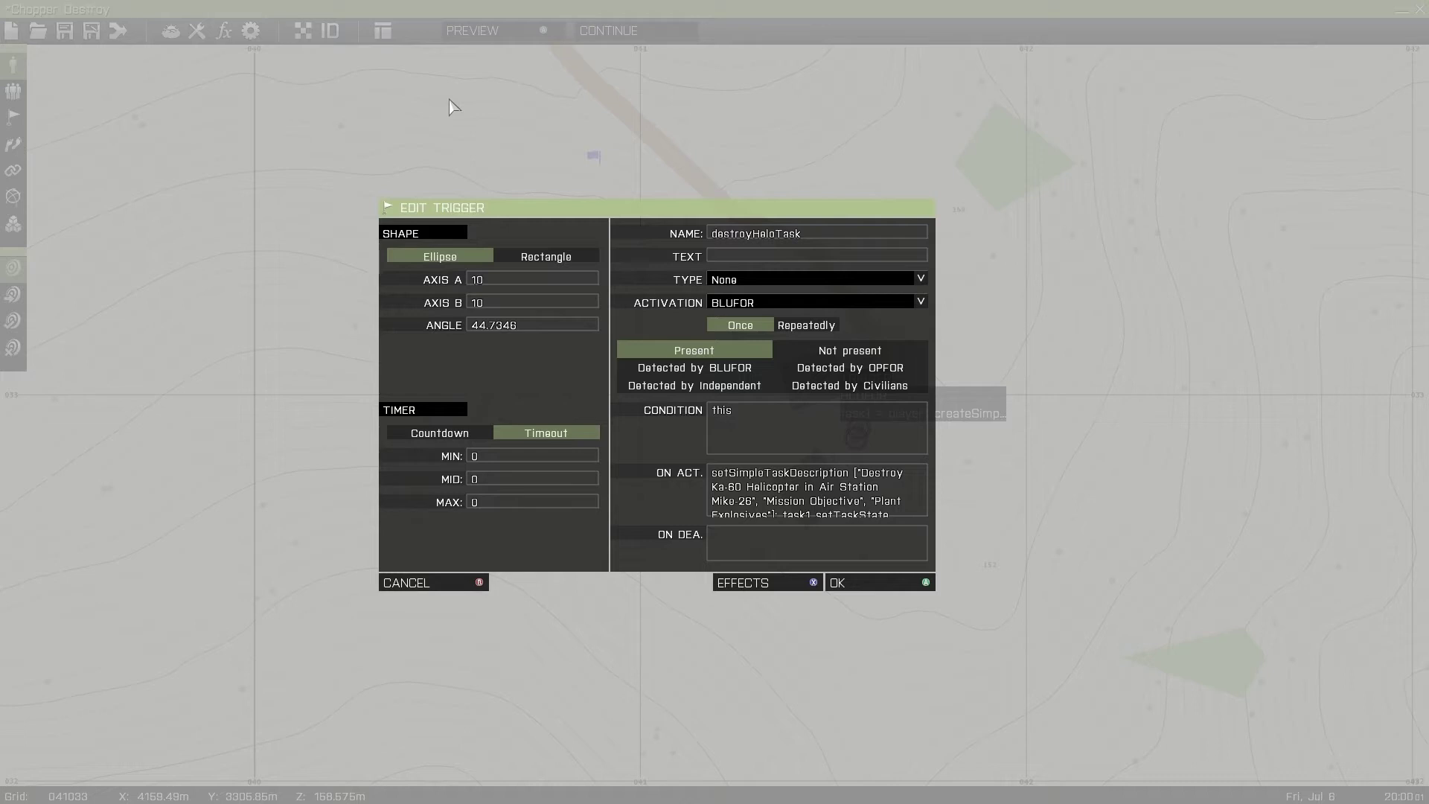
Examine the activation code for the task state, destination and task hint, and close the trigger.
key("Down")
key("Down")
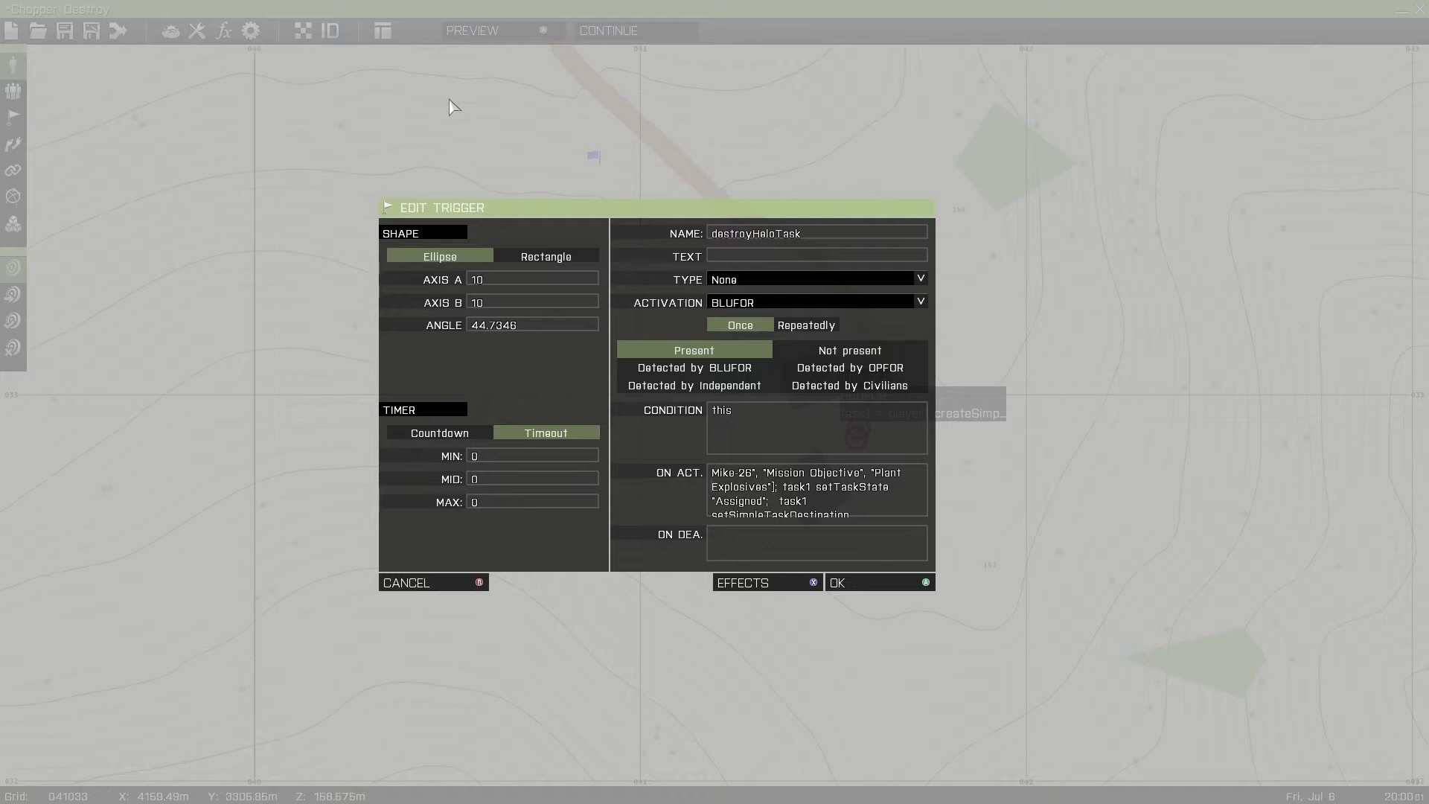
key("Down")
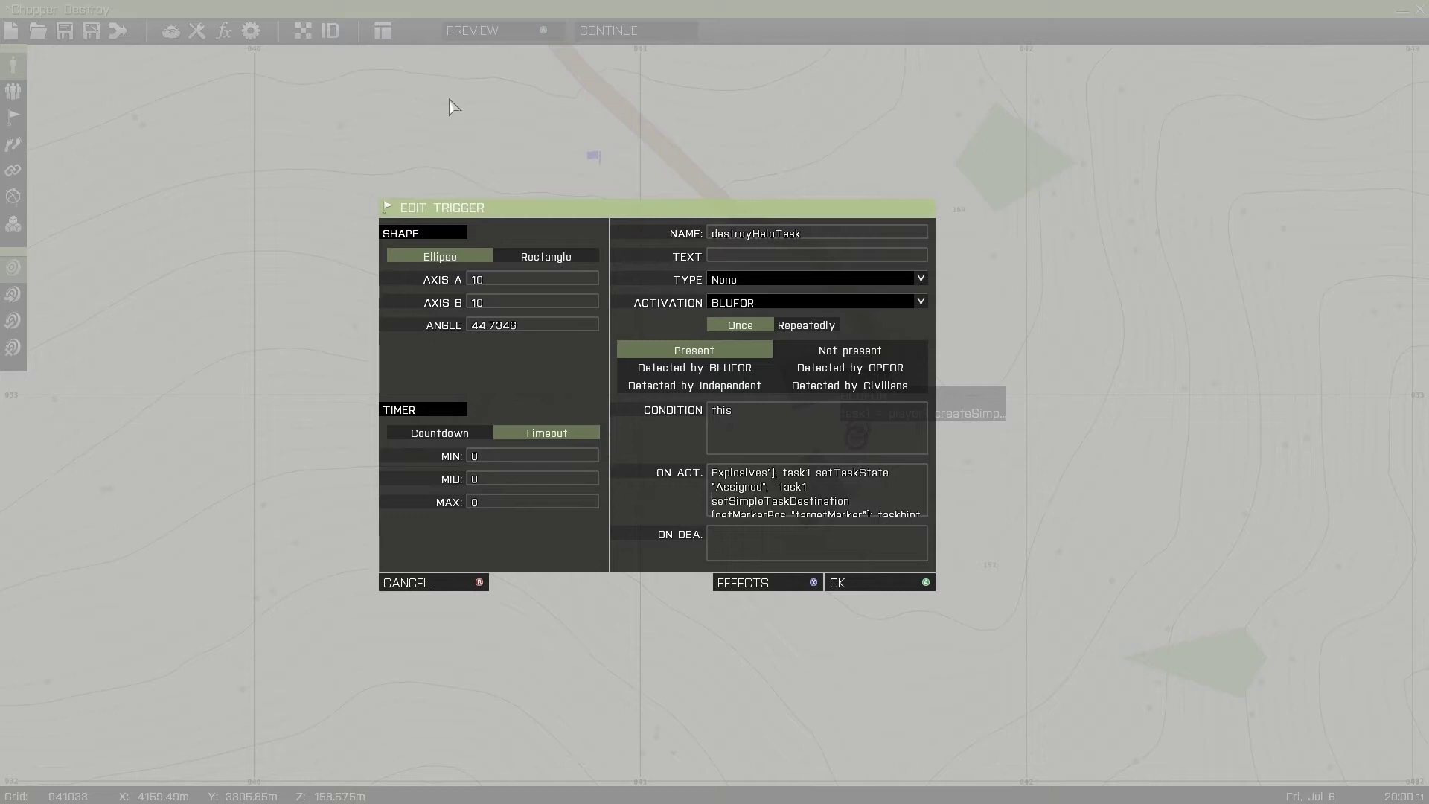
key("Down")
key("Up")
key("Down")
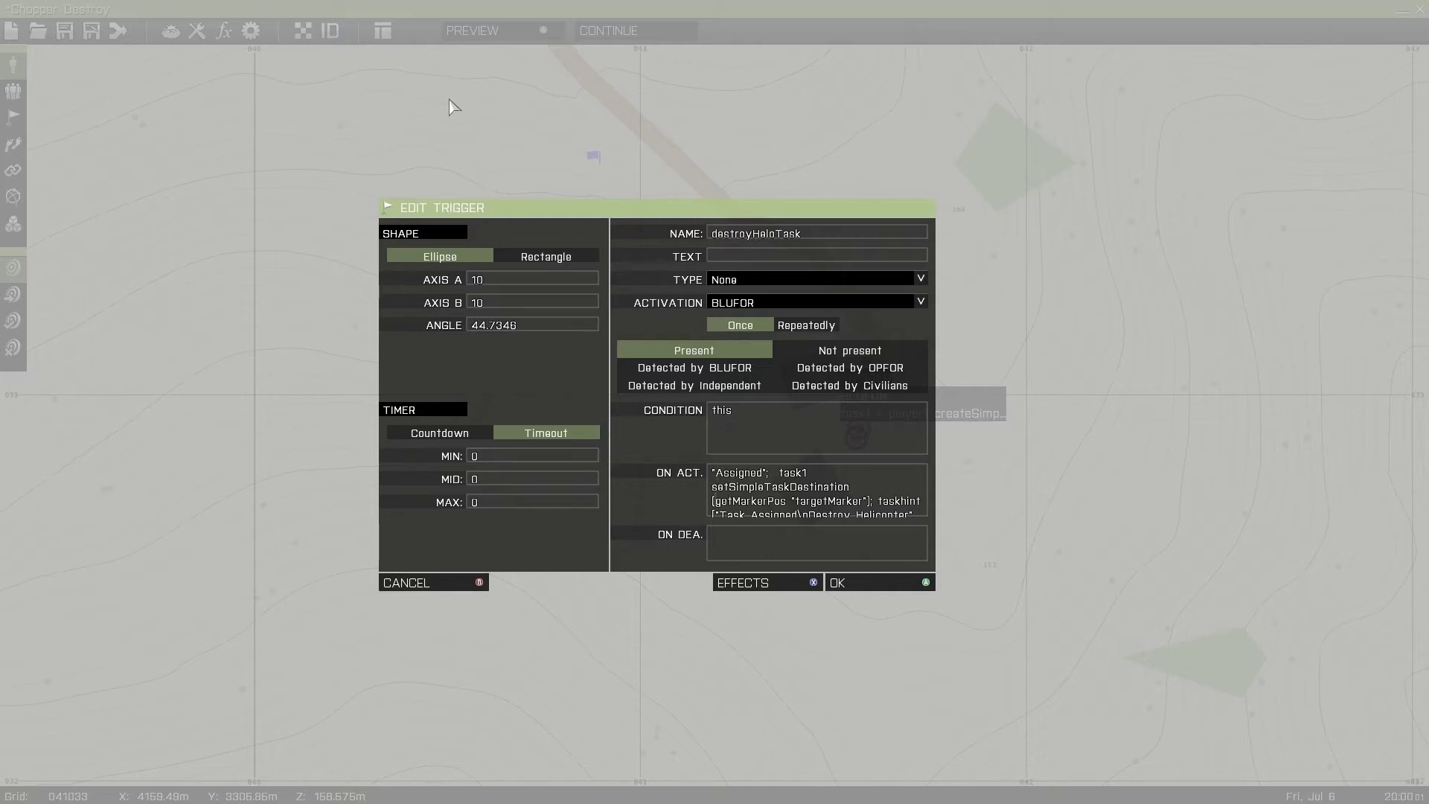
key("Down")
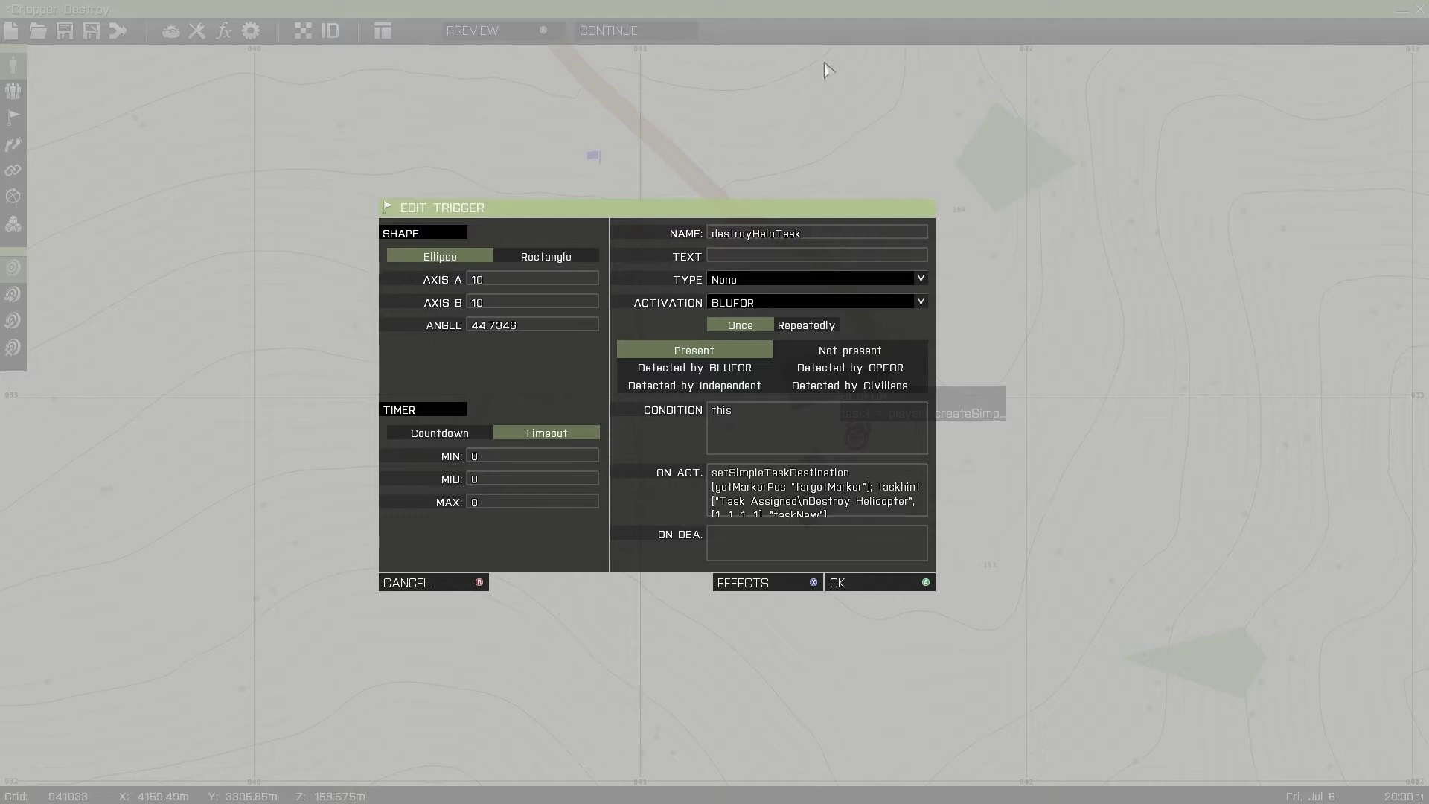
left_click(866, 584)
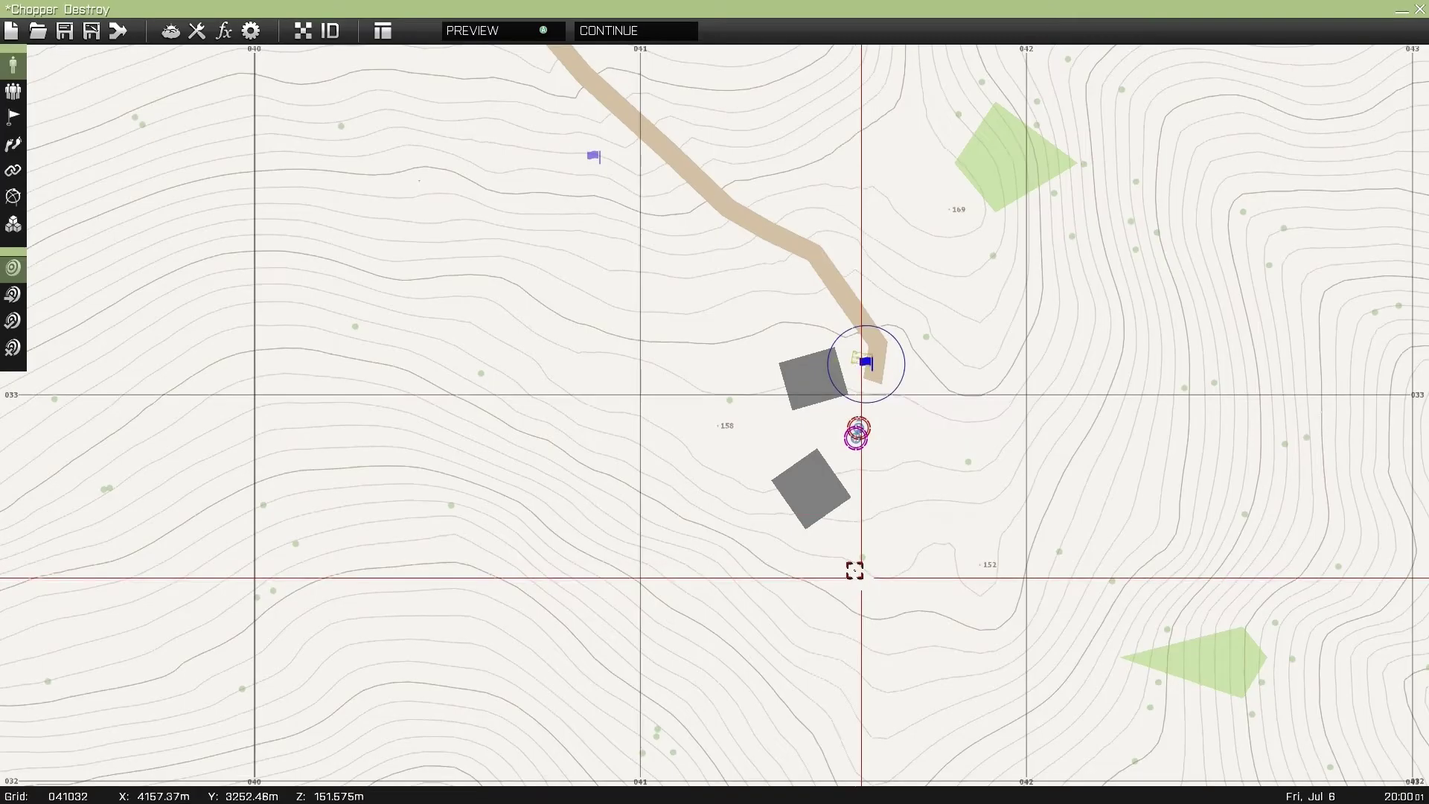
Inspect the settings of the targetMarker marker on the helicopter at Air Station Mike-26, and close it.
scroll(851, 546, "down", 5)
scroll(782, 82, "up", 5)
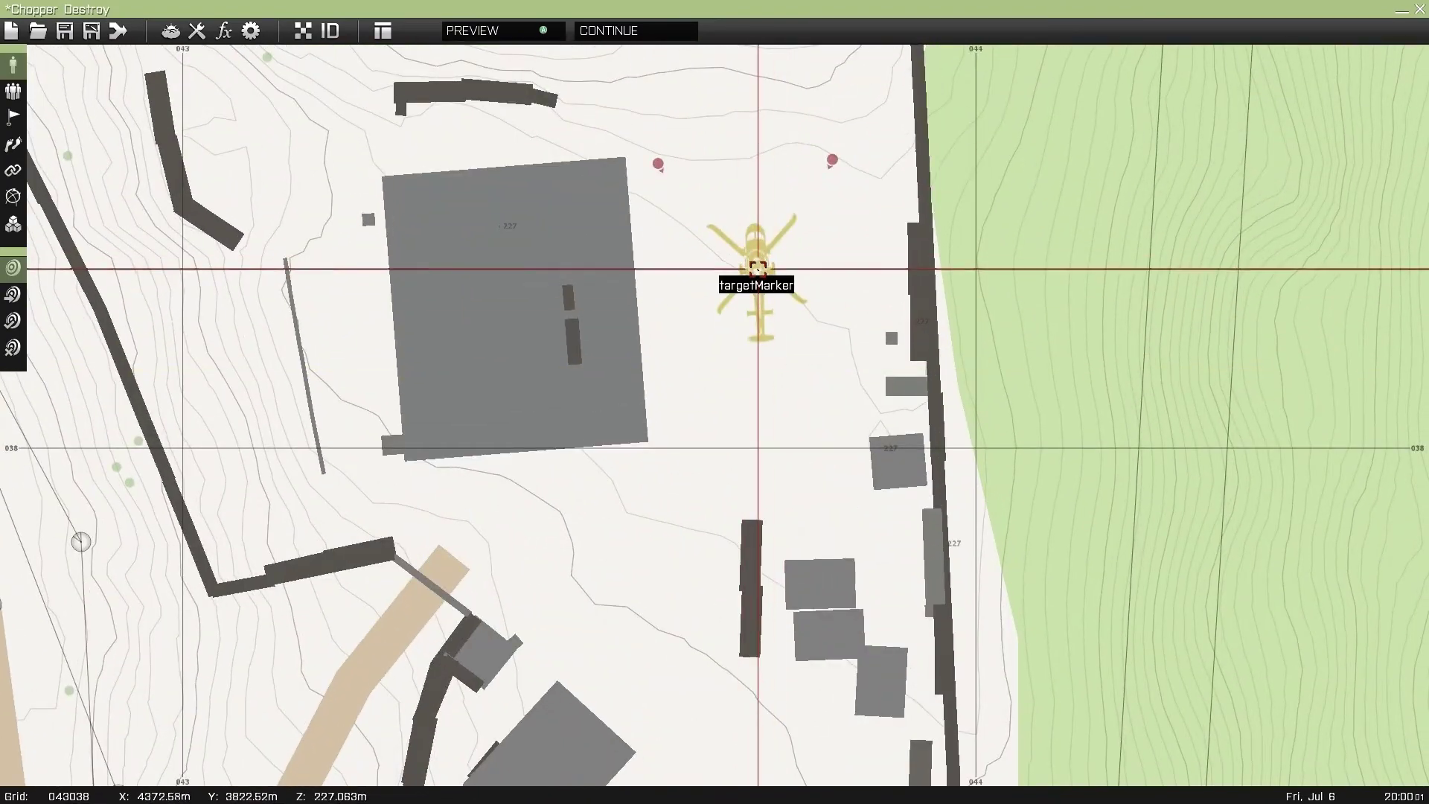
double_click(758, 268)
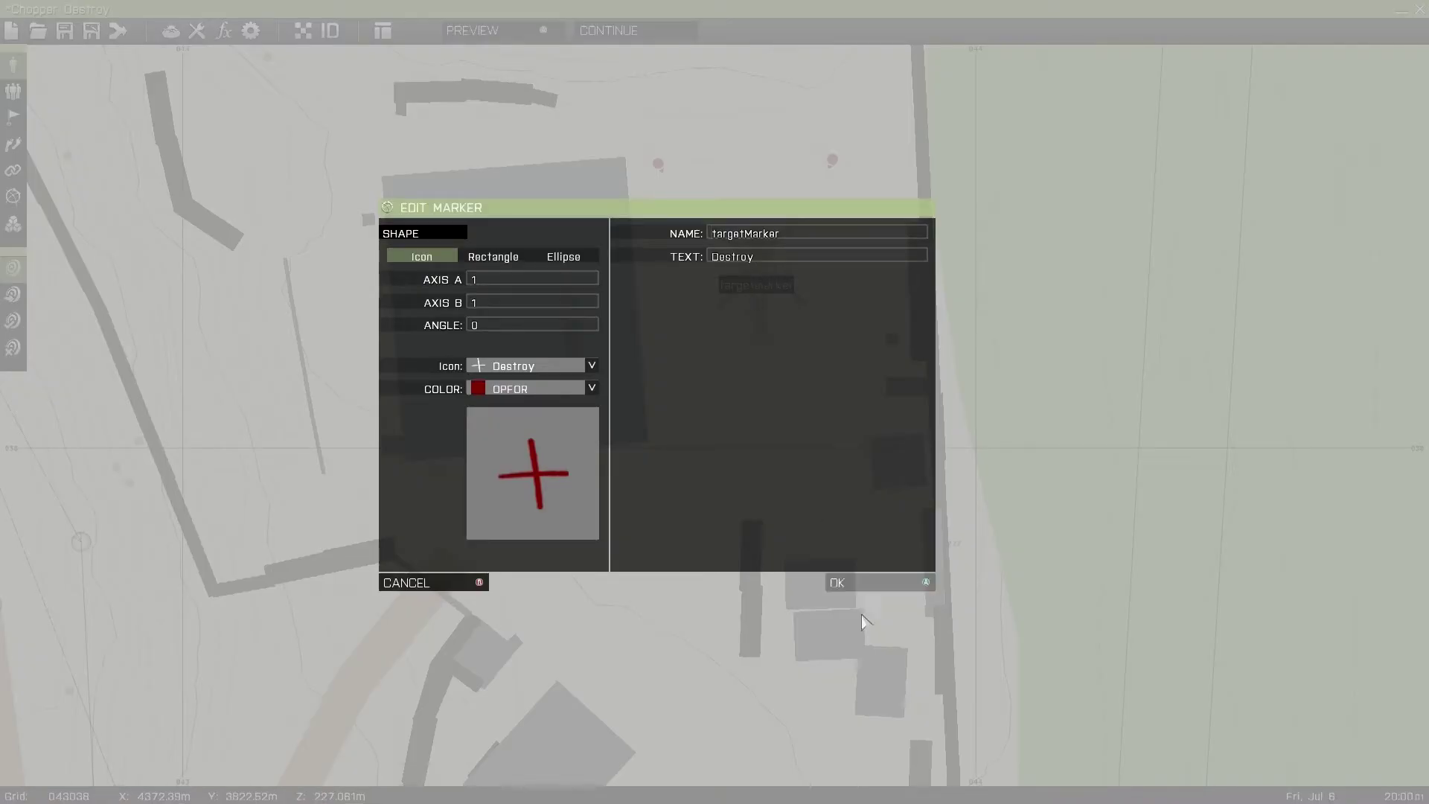
left_click(850, 583)
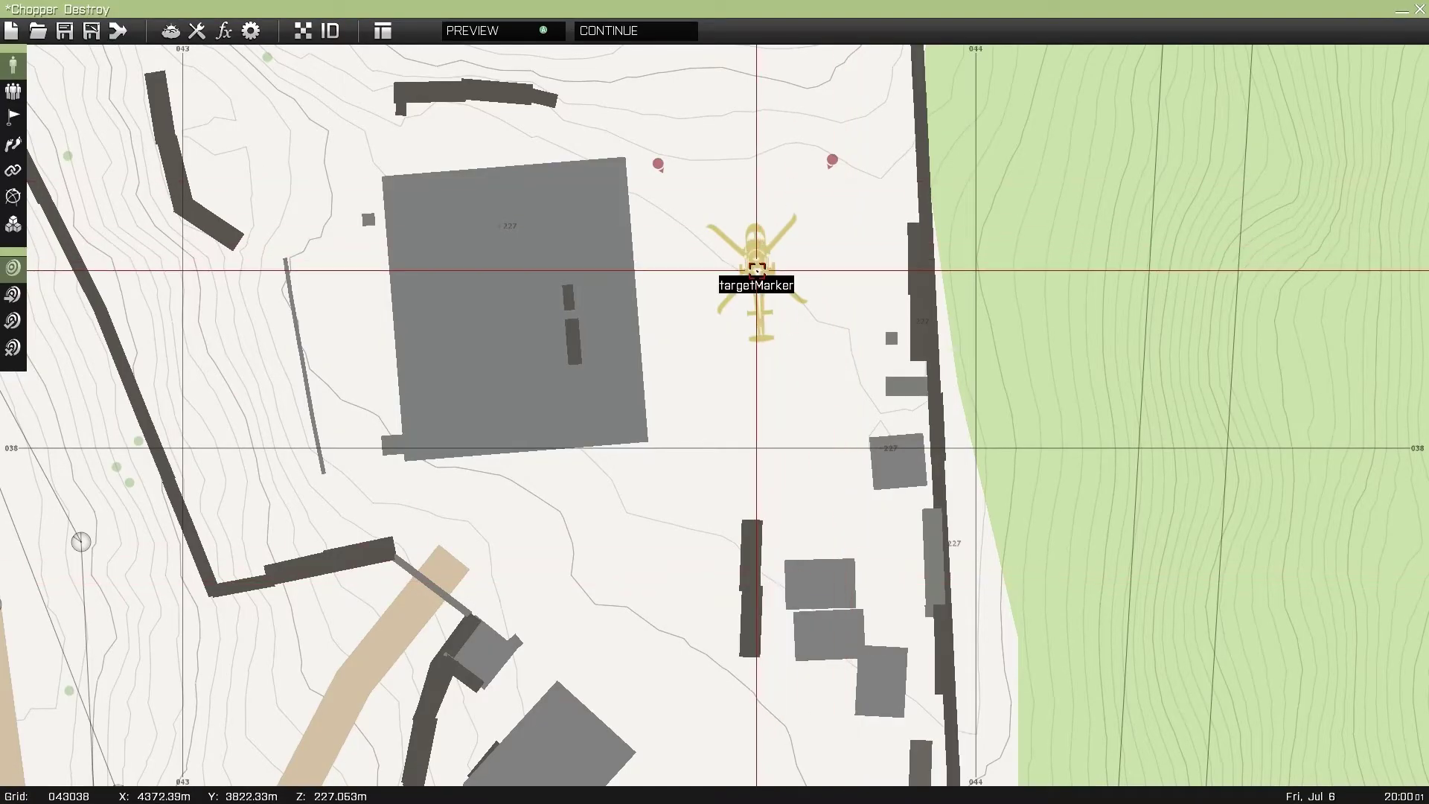
Survey the mission layout from Air Station Mike-26 and Stratis Air Base back to the drop zone.
scroll(1275, 358, "down", 10)
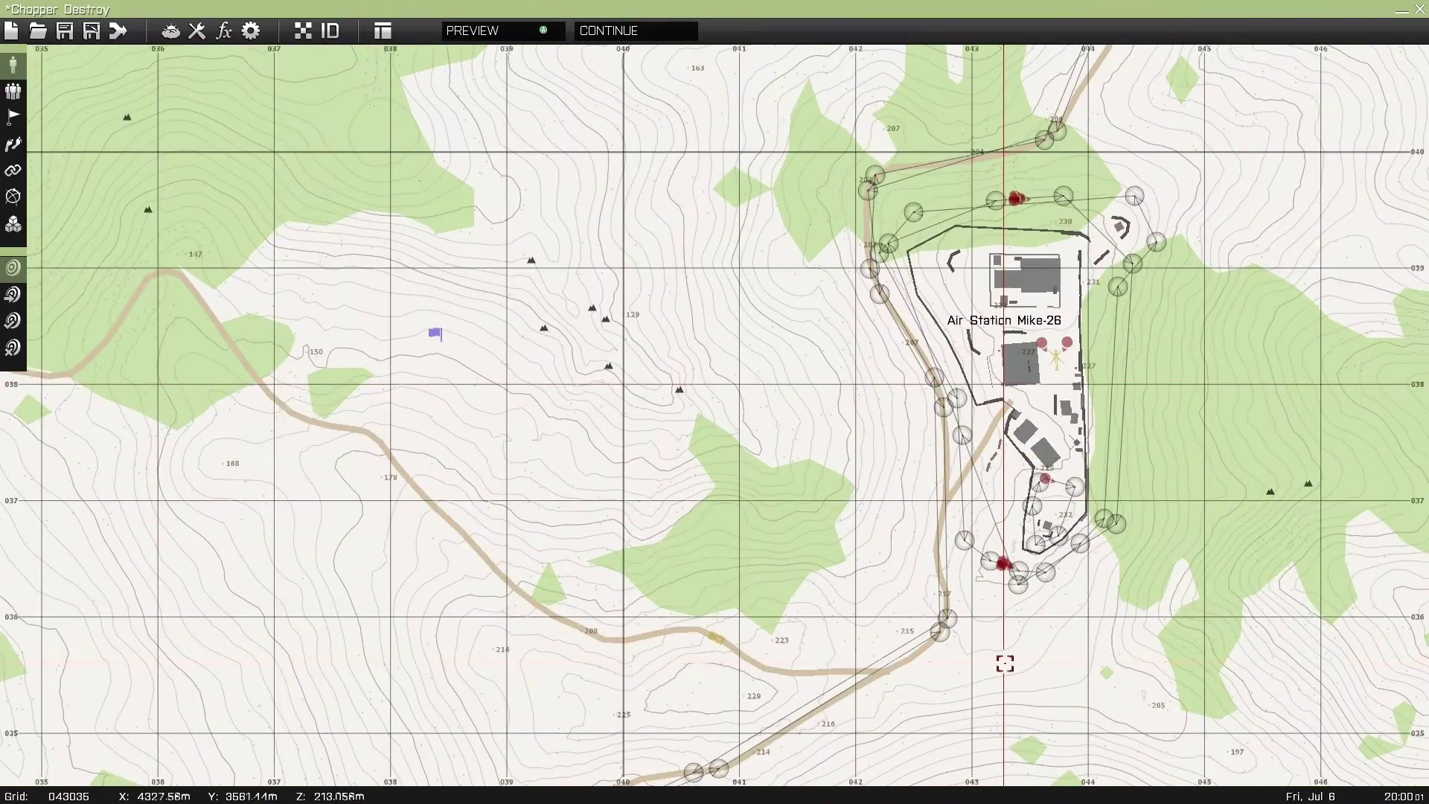
scroll(1005, 664, "down", 10)
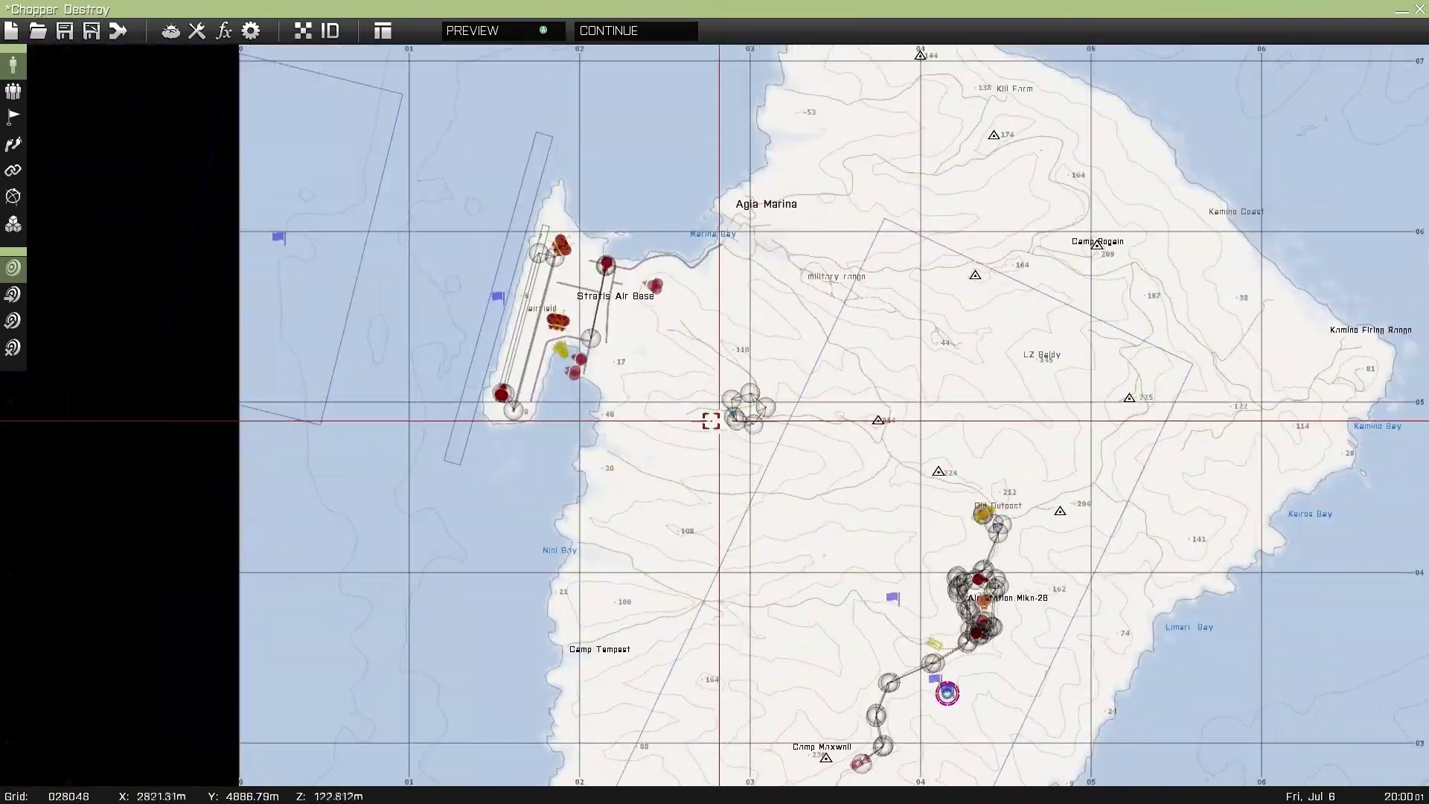
scroll(783, 409, "up", 10)
left_click_drag(676, 365, 925, 517)
scroll(926, 516, "down", 10)
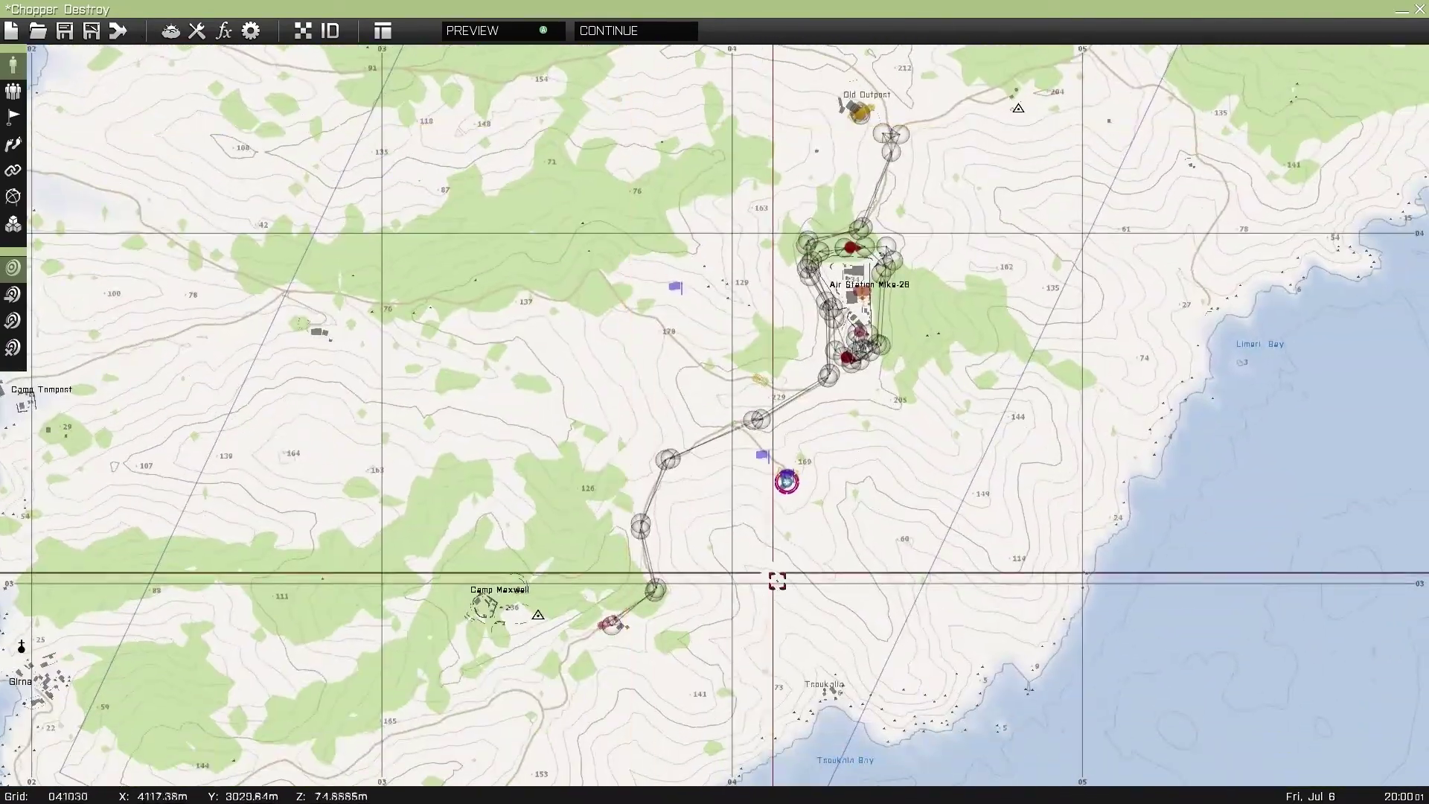
scroll(778, 472, "up", 6)
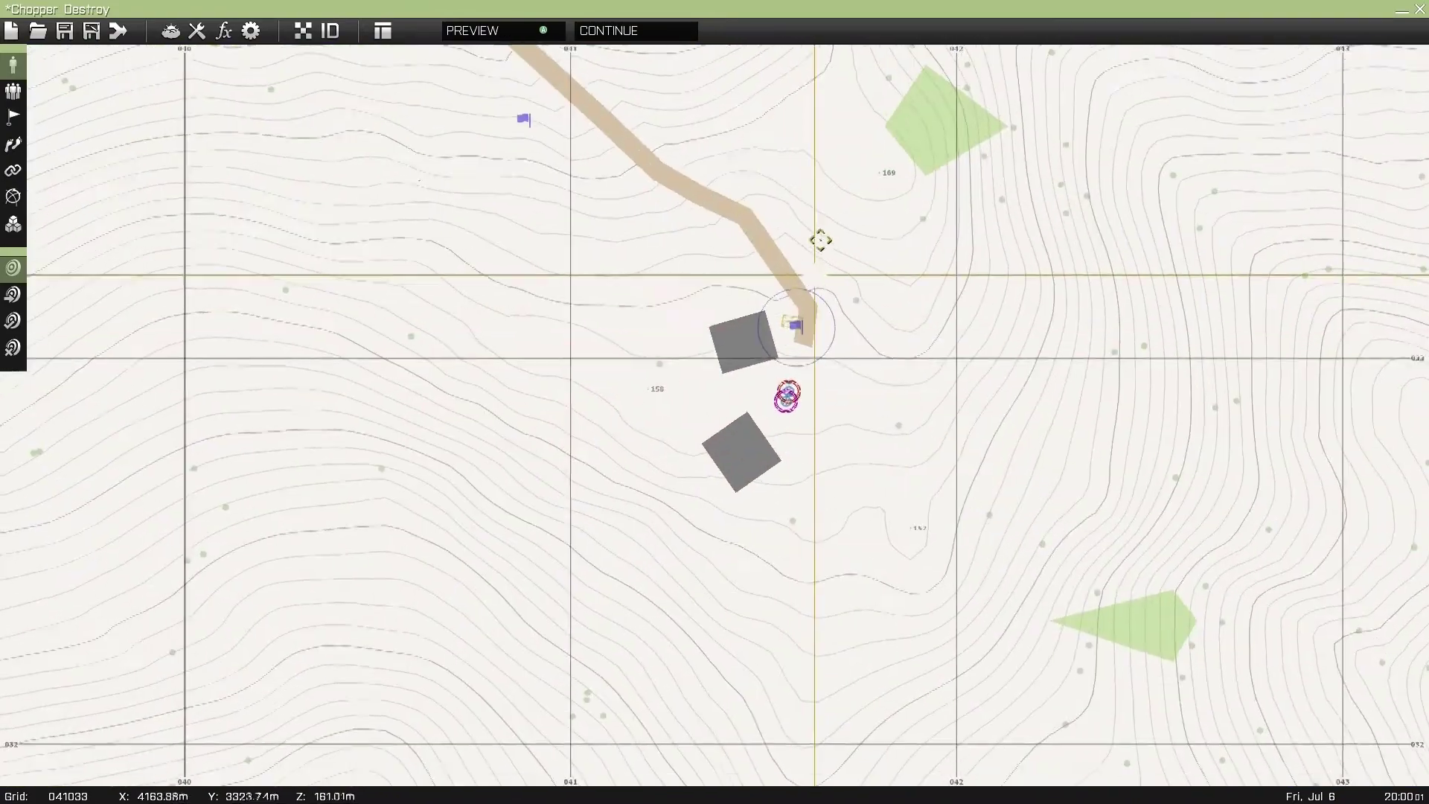
scroll(817, 351, "down", 8)
right_click_drag(921, 161, 782, 469)
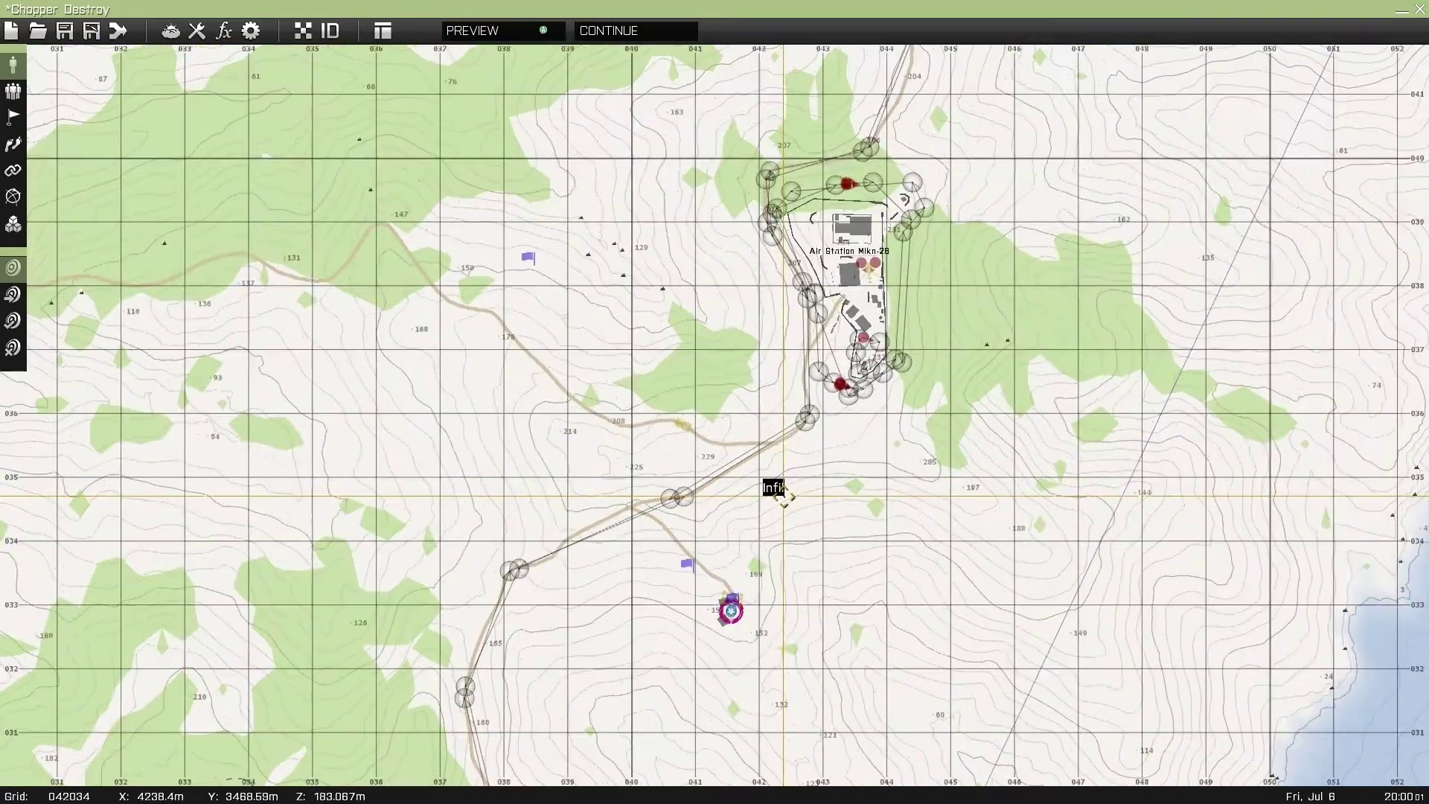
right_click_drag(766, 533, 917, 408)
scroll(917, 408, "up", 10)
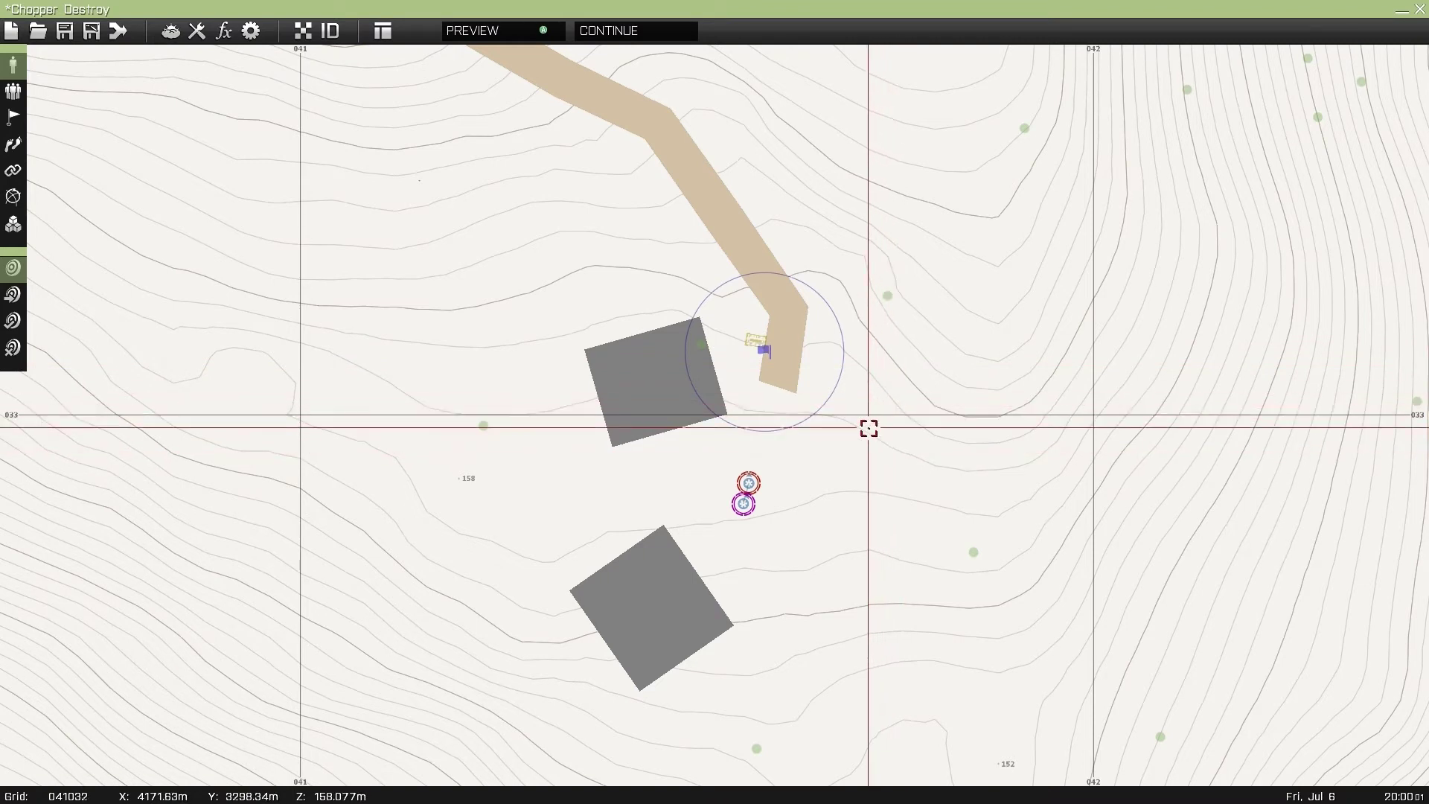
Reopen the destroyHeloTask trigger and examine its activation code through to the closing taskhint command.
double_click(768, 359)
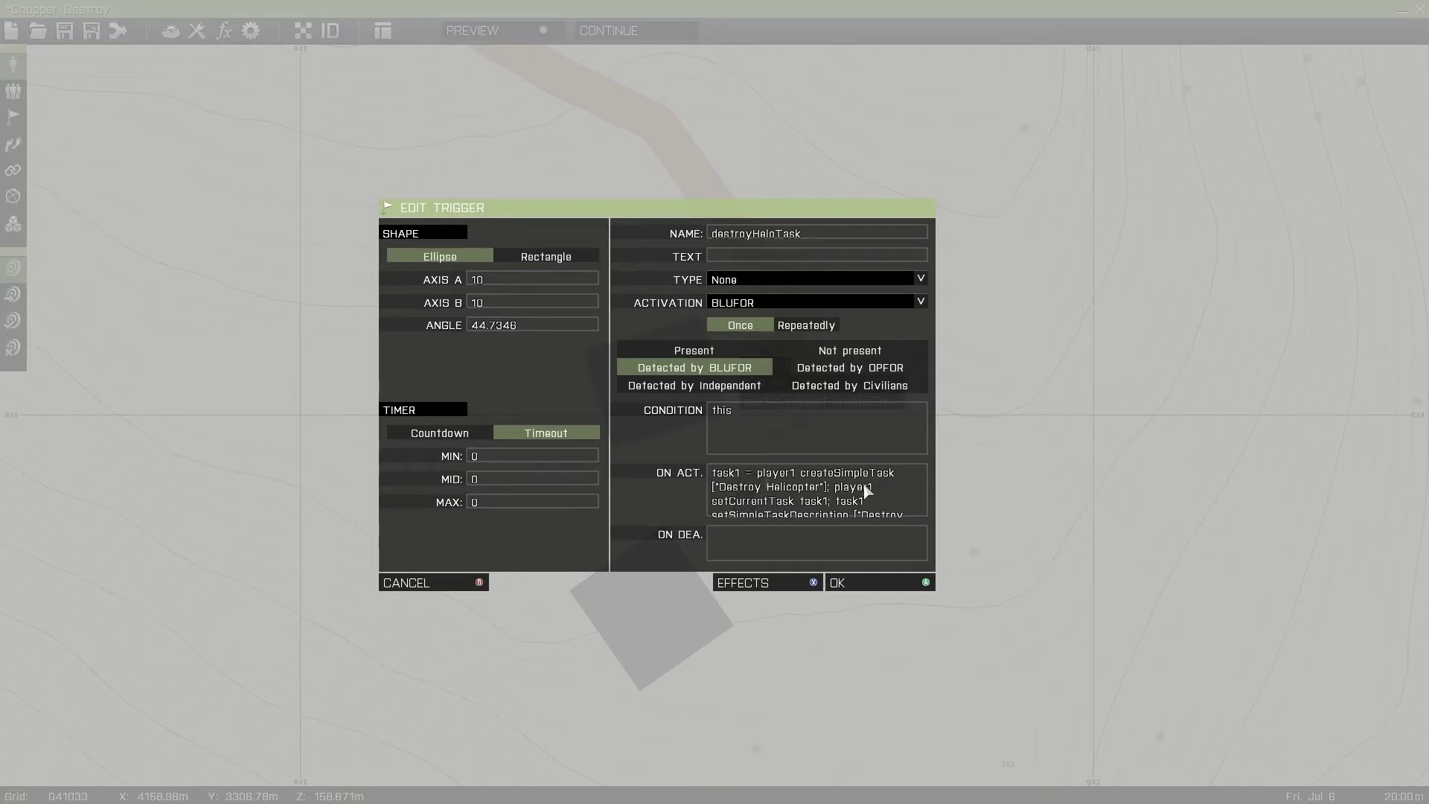
scroll(866, 491, "down", 3)
scroll(865, 491, "up", 2)
scroll(866, 491, "down", 2)
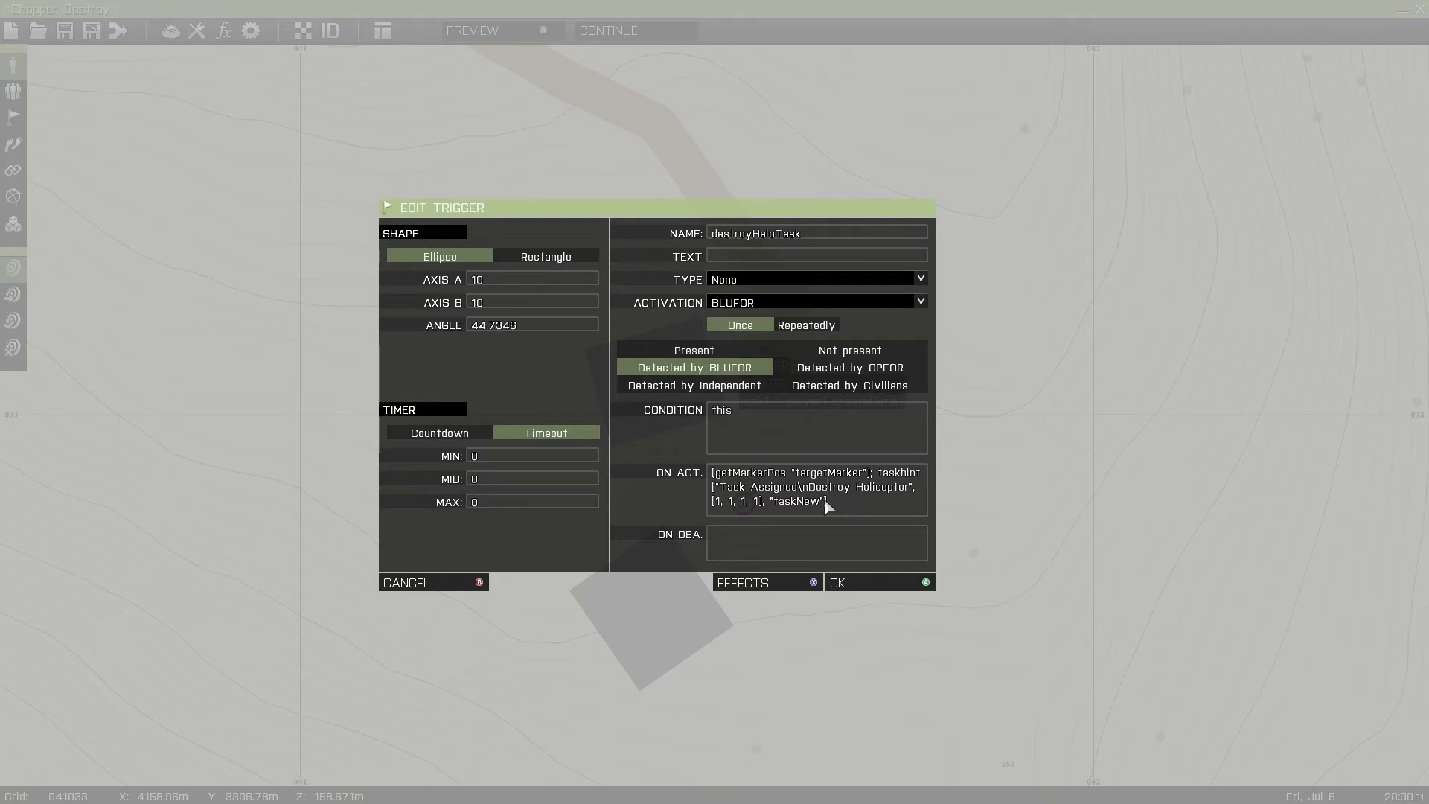
Confirm and close the destroyHeloTask trigger.
key("ctrl+a")
key("ctrl+v")
left_click(878, 583)
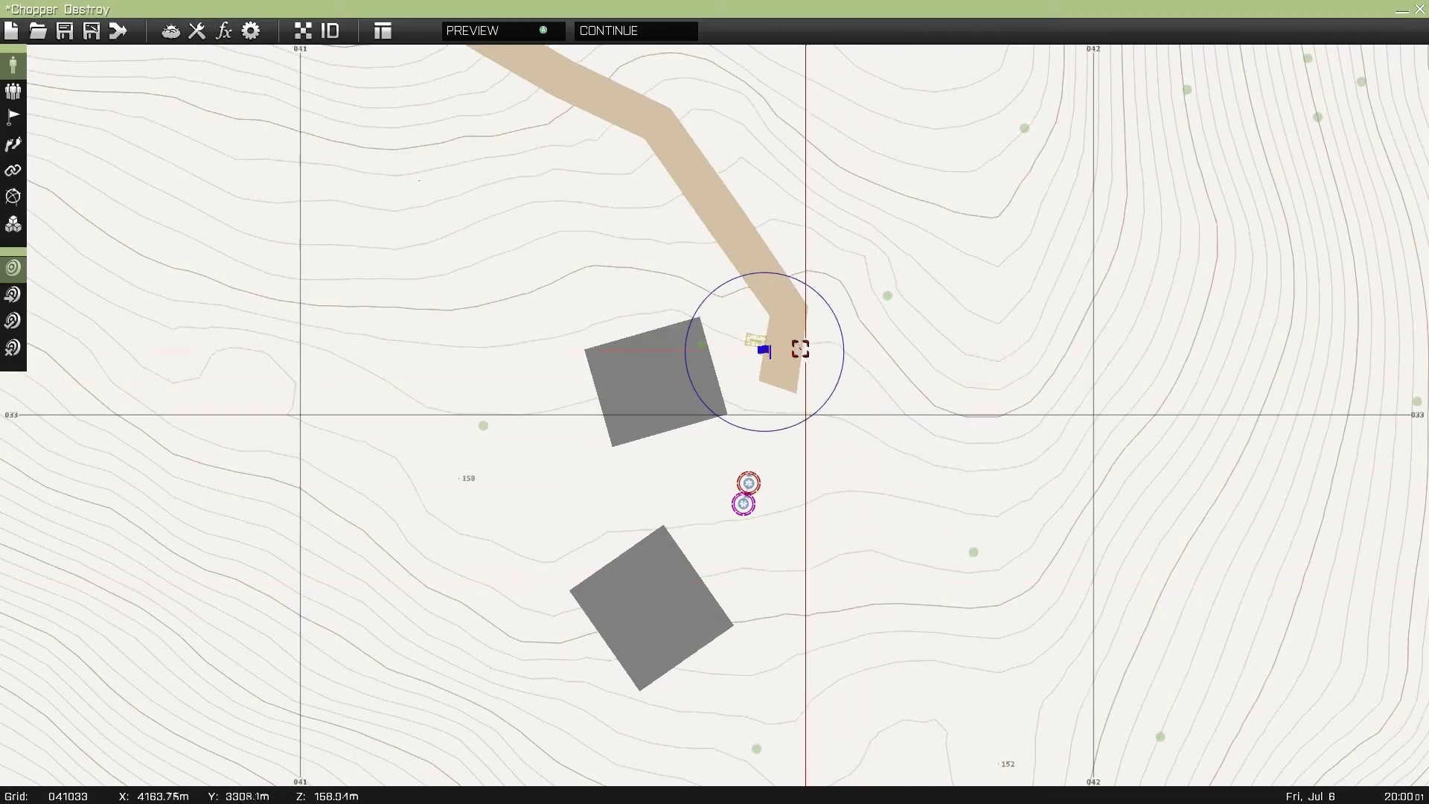
Open the Mission Accomplished trigger (trig1) and correct the task hint in its activation code to read "Task Complete".
scroll(917, 258, "down", 3)
scroll(917, 258, "down", 5)
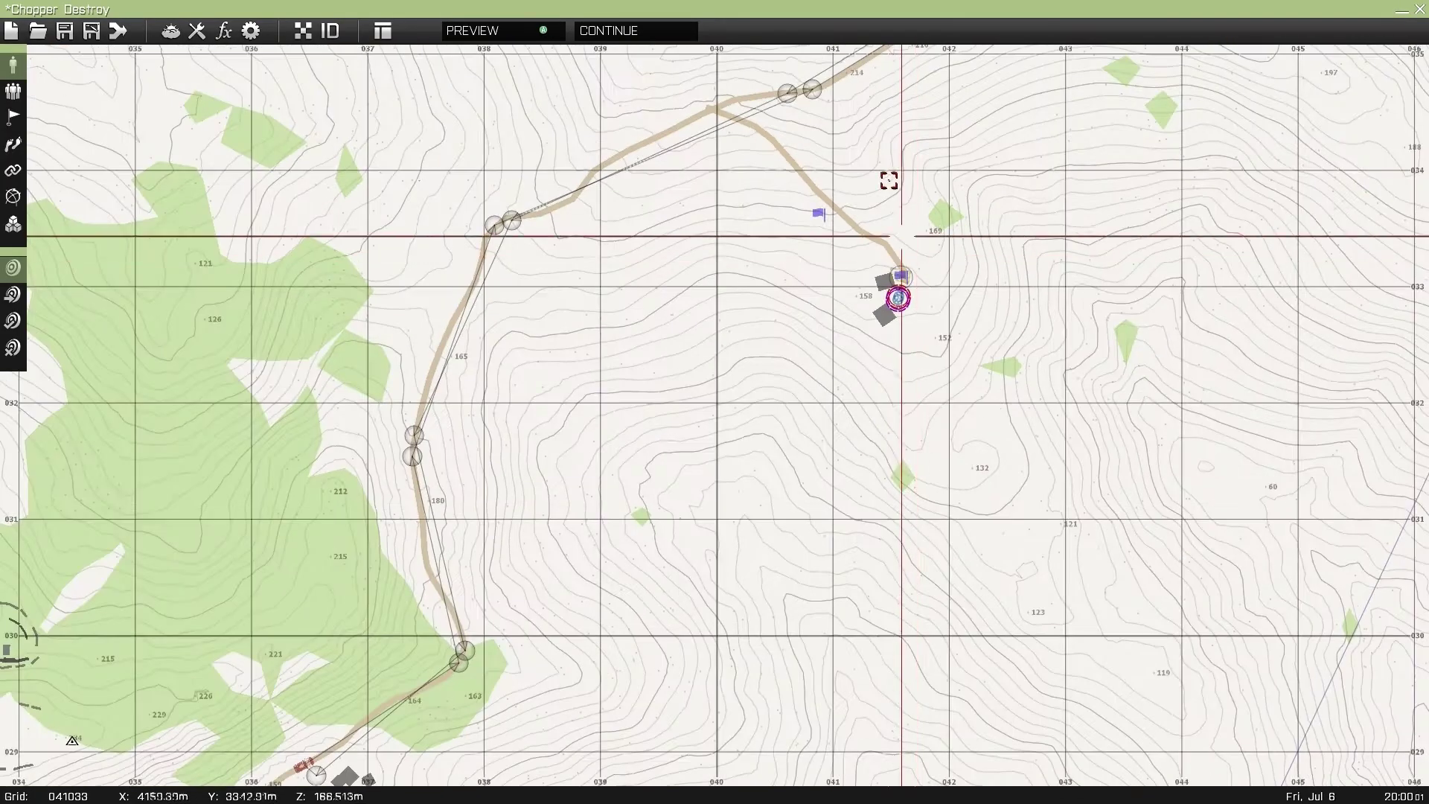
right_click_drag(893, 166, 909, 268)
scroll(931, 298, "up", 2)
right_click_drag(921, 323, 878, 357)
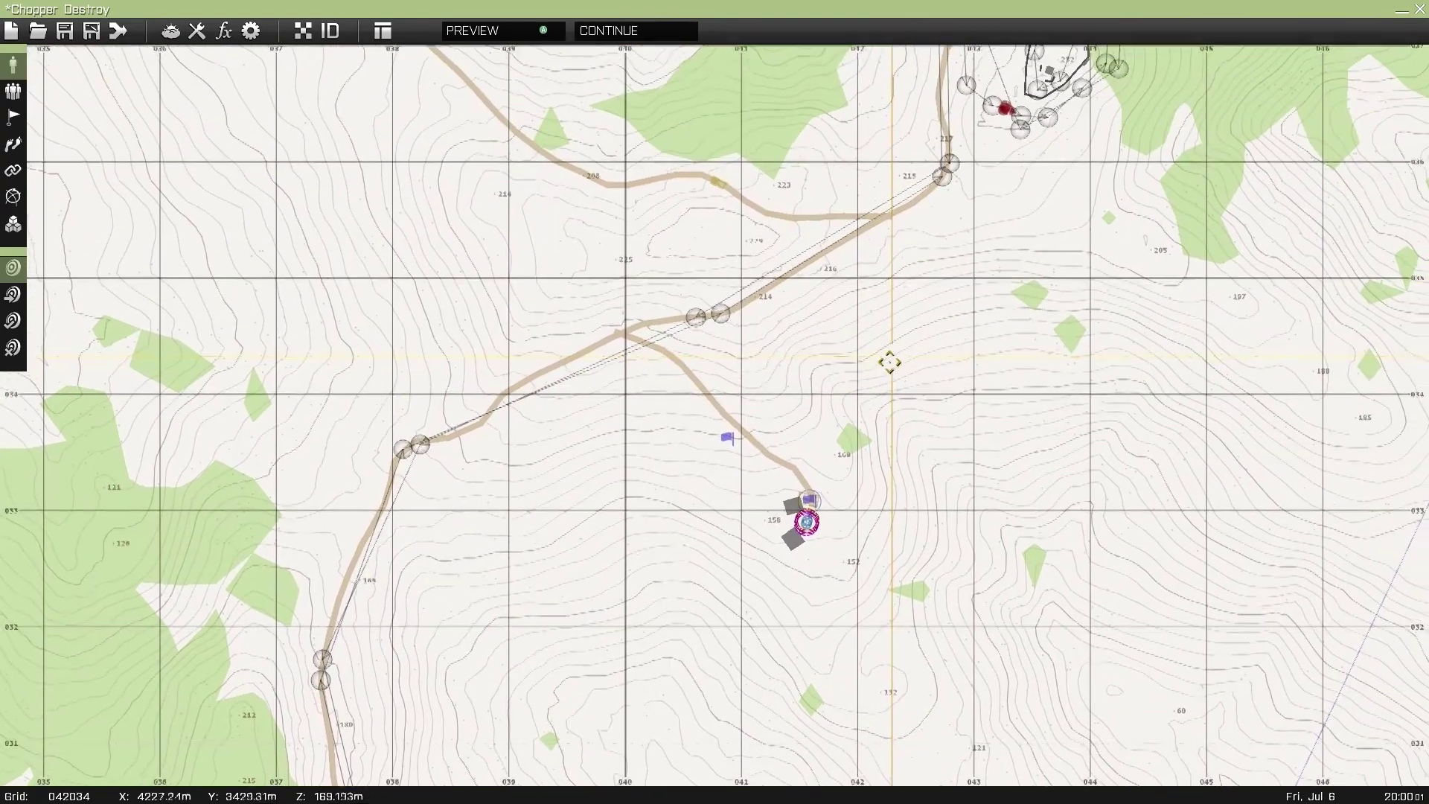
right_click_drag(948, 309, 789, 459)
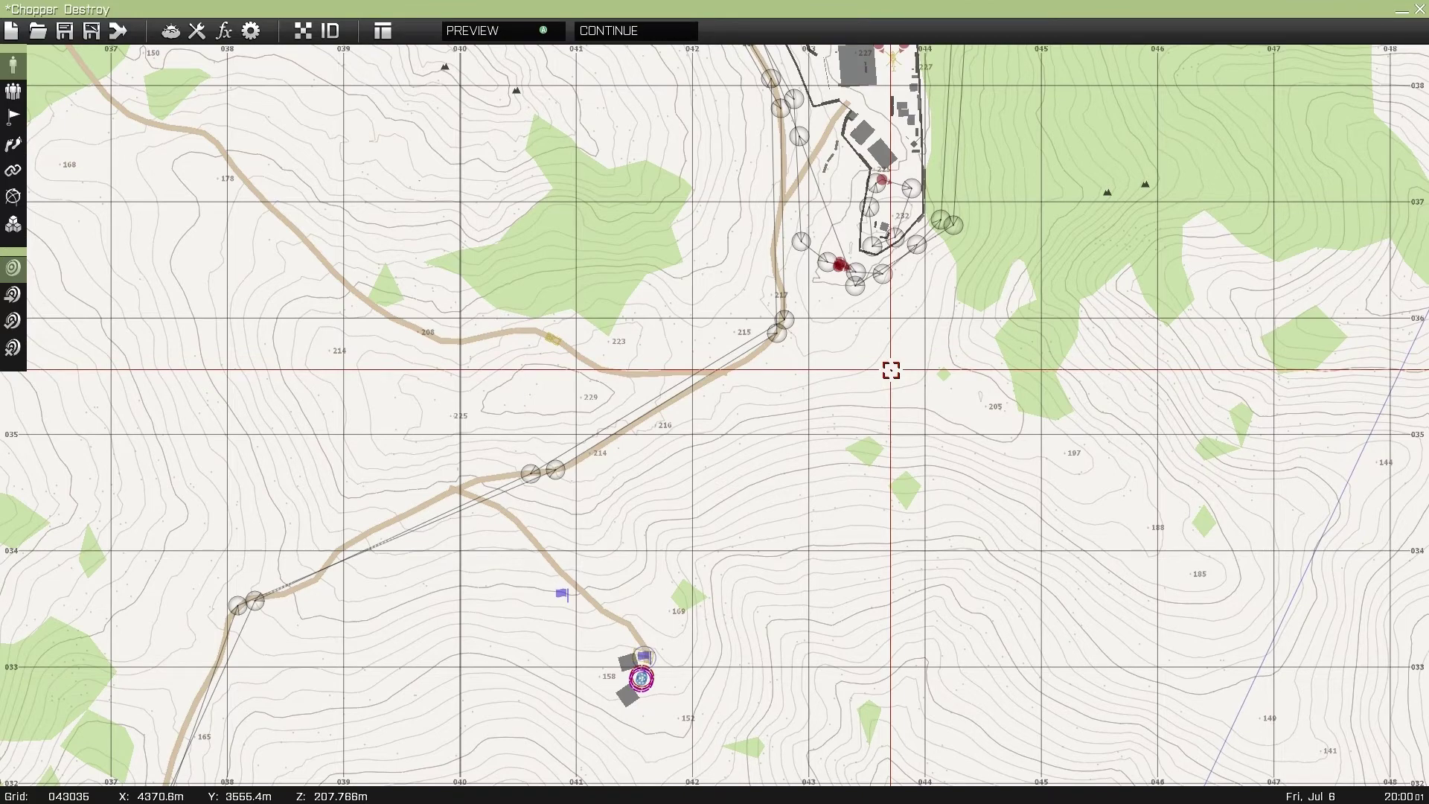
right_click_drag(903, 358, 1101, 306)
double_click(829, 470)
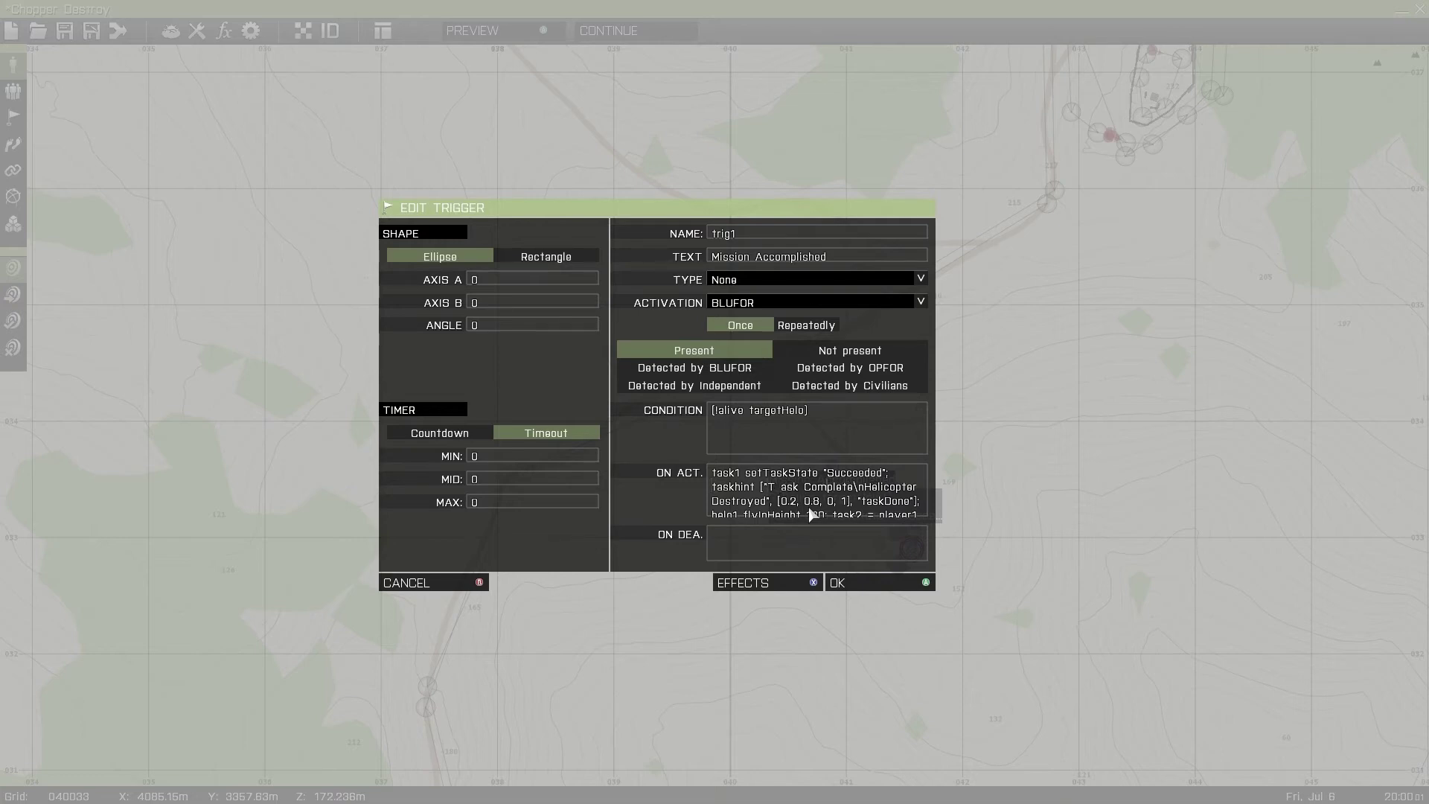
key("BackSpace")
In trig1's activation code, replace DestroyHelo with "EVAC" in task2's createSimpleTask command.
scroll(811, 514, "down", 2)
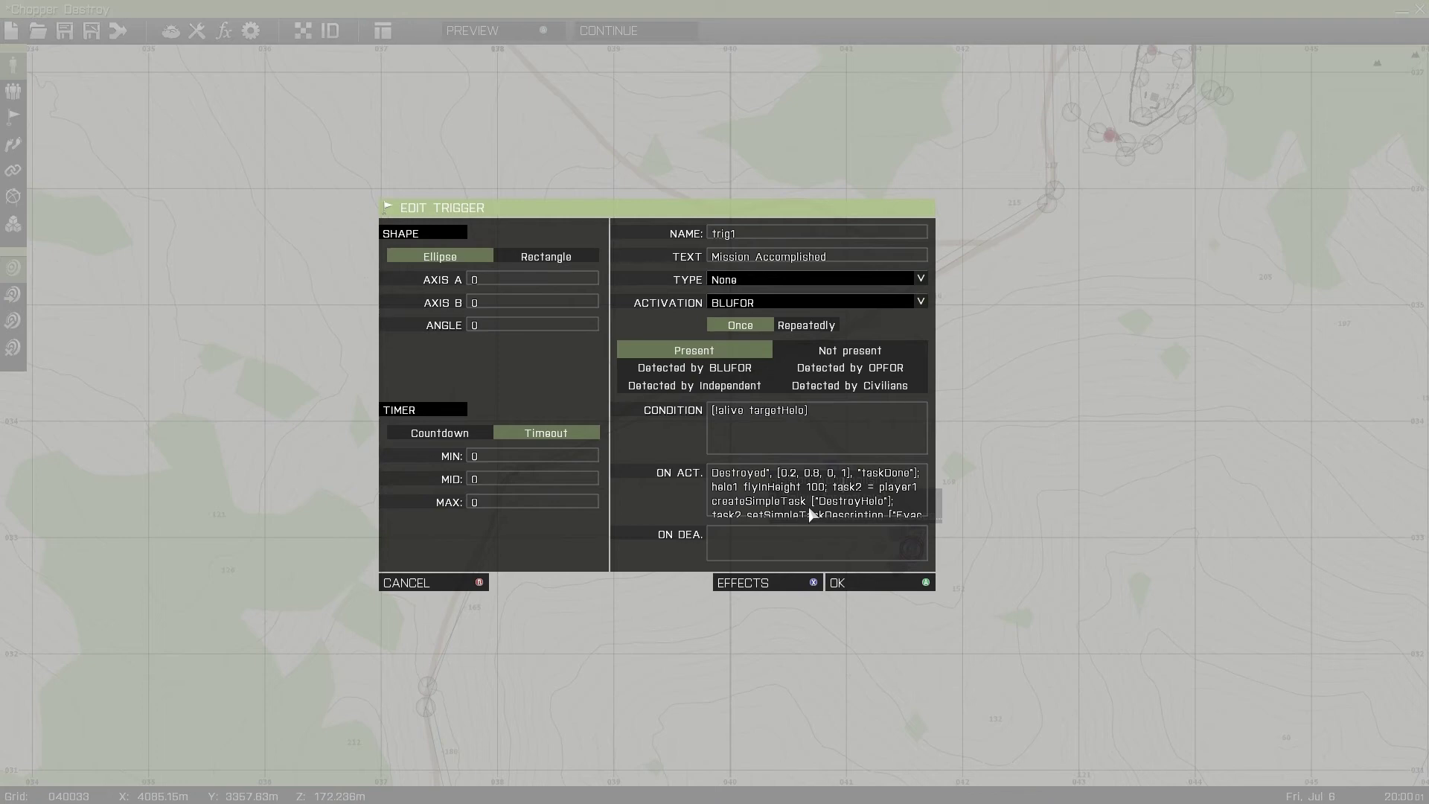
scroll(809, 513, "down", 1)
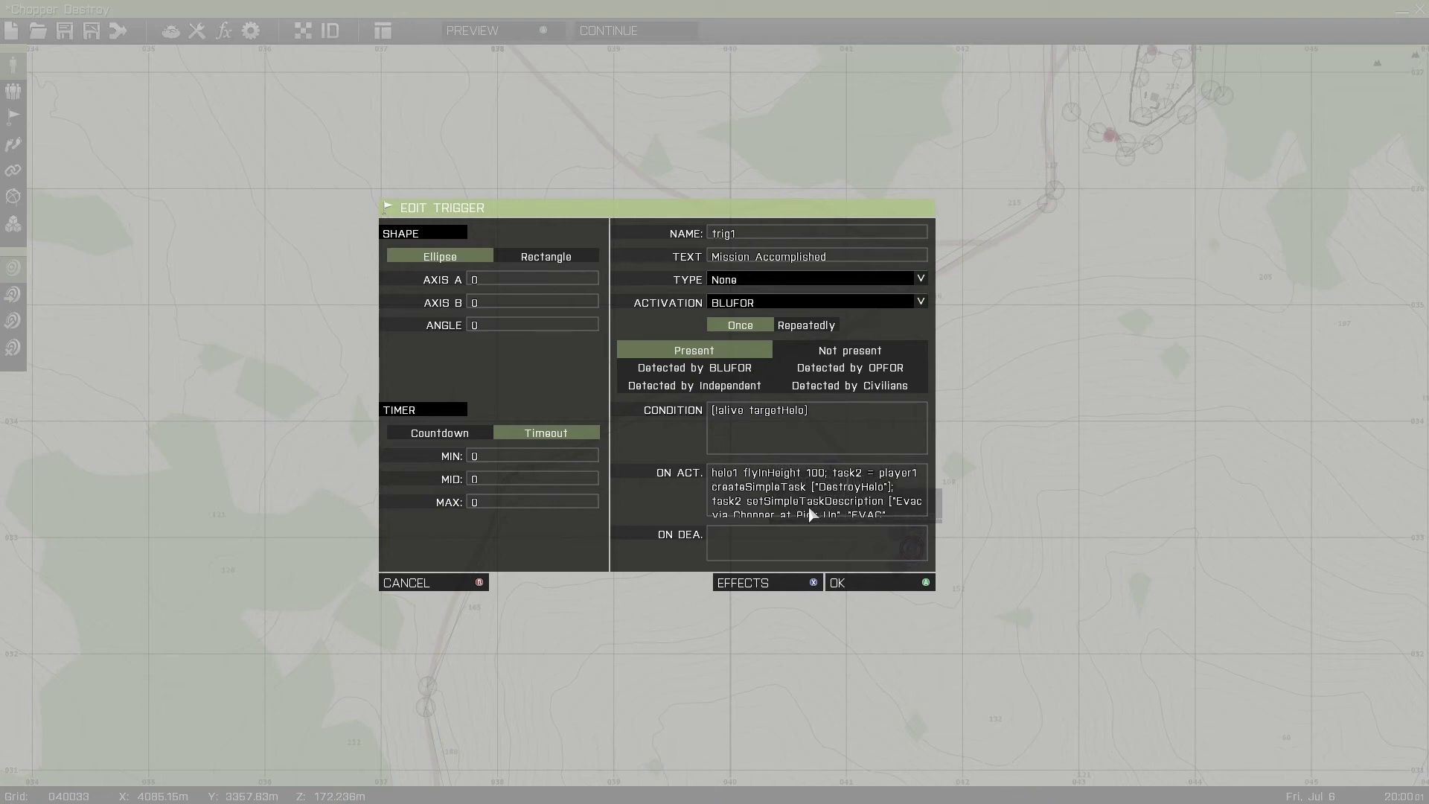
key("BackSpace")
key("BackSpace")
key("BackSpace")
key("BackSpace")
key("BackSpace")
key("BackSpace")
key("BackSpace")
key("BackSpace")
key("BackSpace")
key("BackSpace")
key("BackSpace")
key("BackSpace")
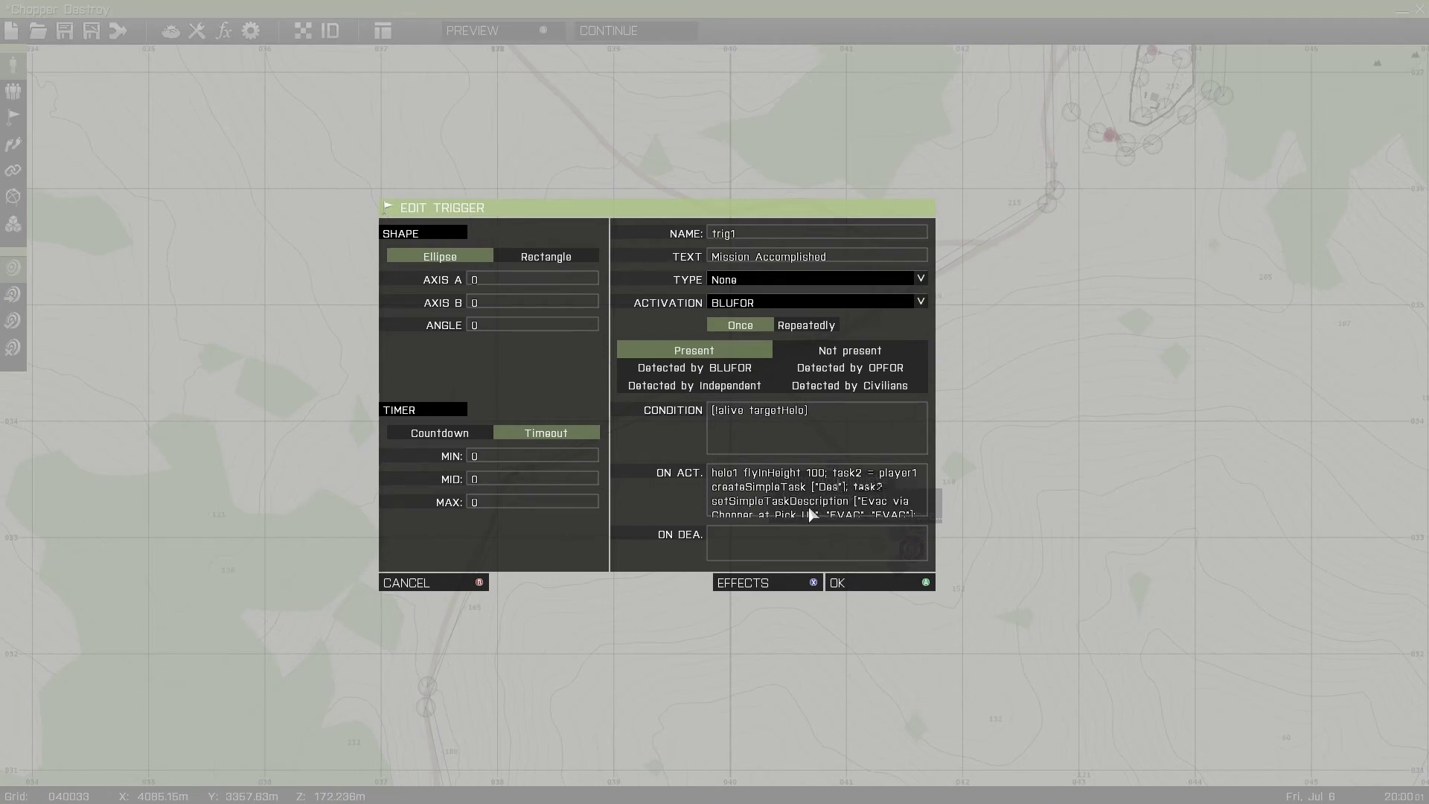
type("EVAC\"")
type("task1 setTaskState \"Succeeded\"; taskhint [\"Task Complete\\nHelicopter Destroyed\", [0.2, 0.8, 0, 1], \"taskDone\"]; helo1 flyInHeight 100; task2 = player1")
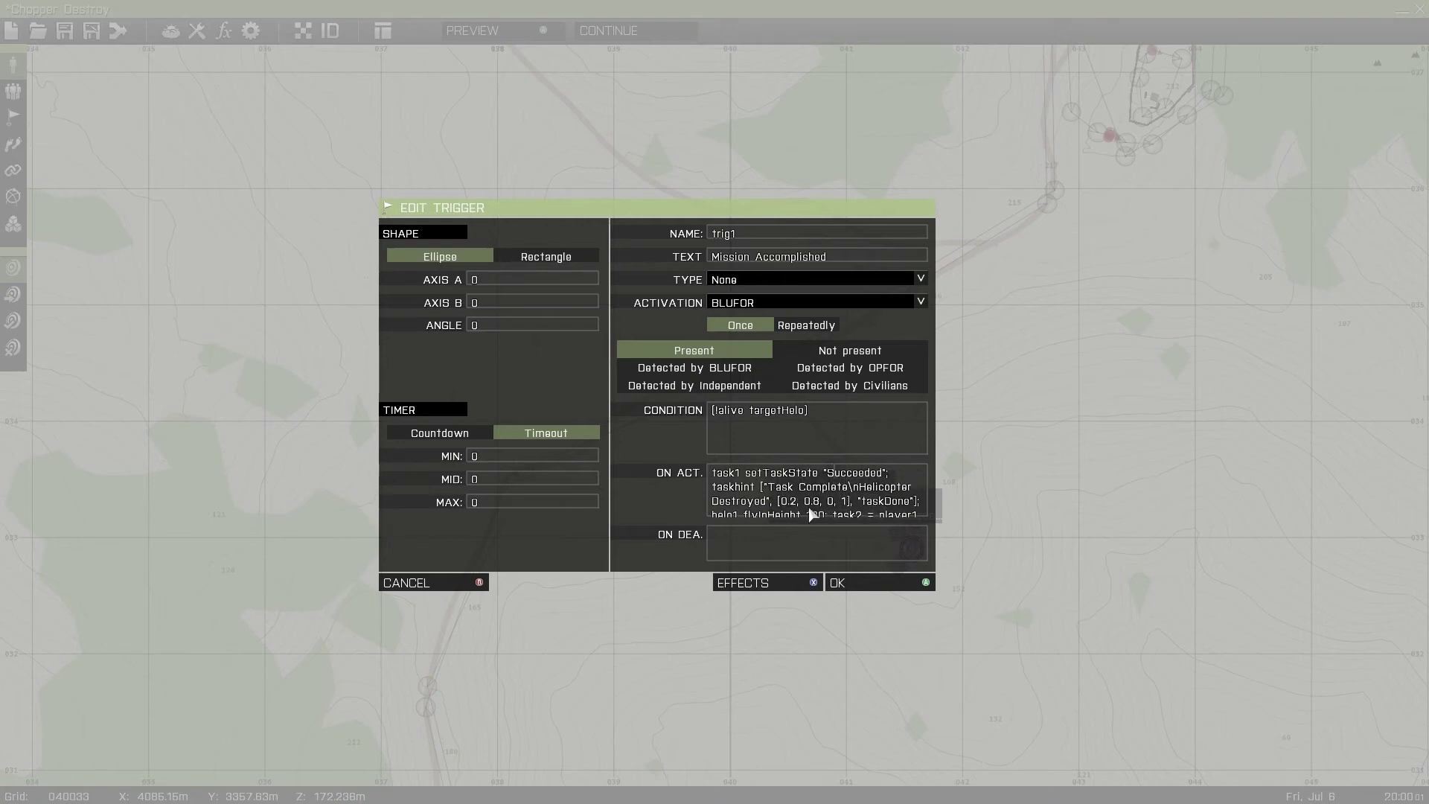
Examine trig1's activation code around the flyInHeight command and its condition on targetHelo.
scroll(811, 513, "down", 2)
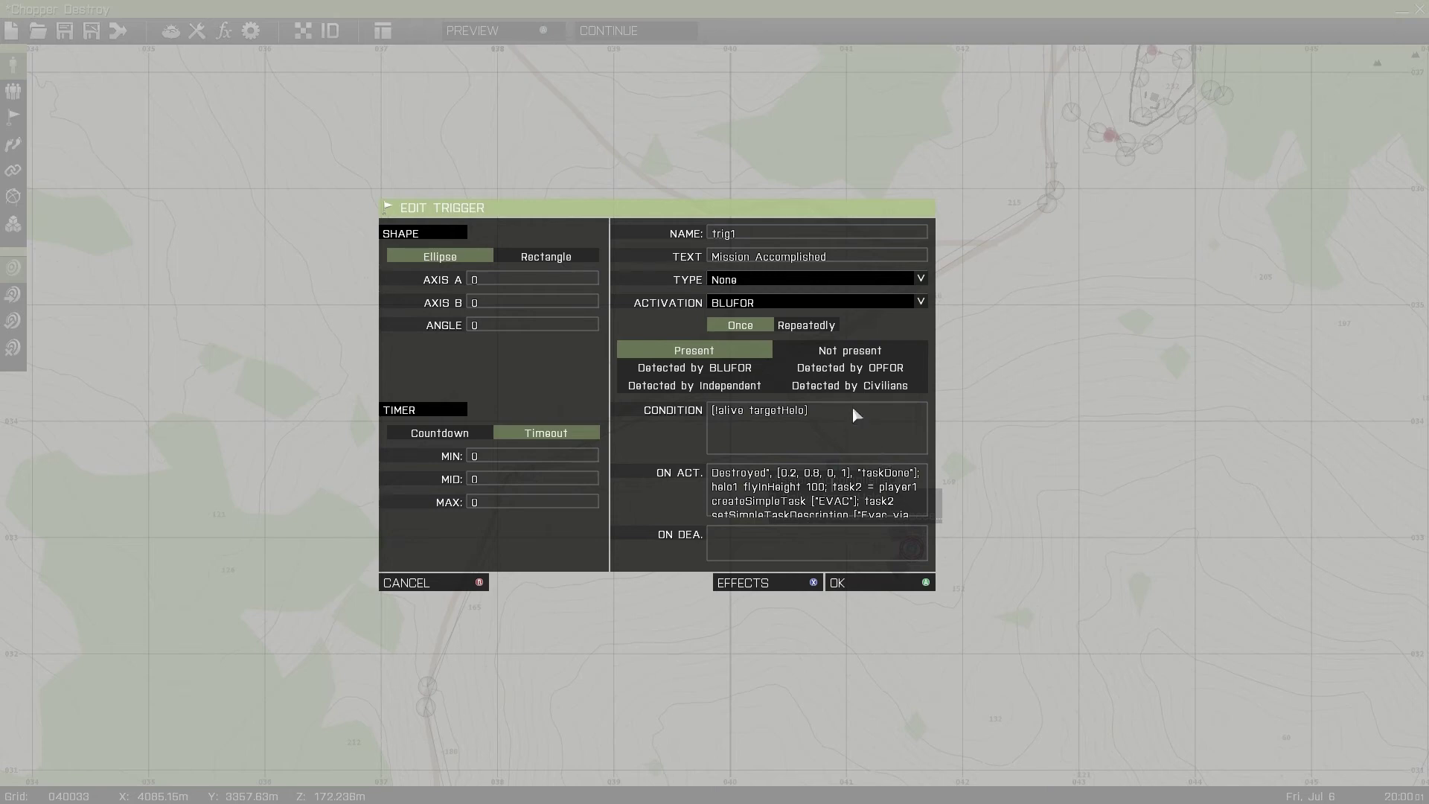
left_click_drag(856, 412, 671, 414)
left_click_drag(817, 413, 689, 408)
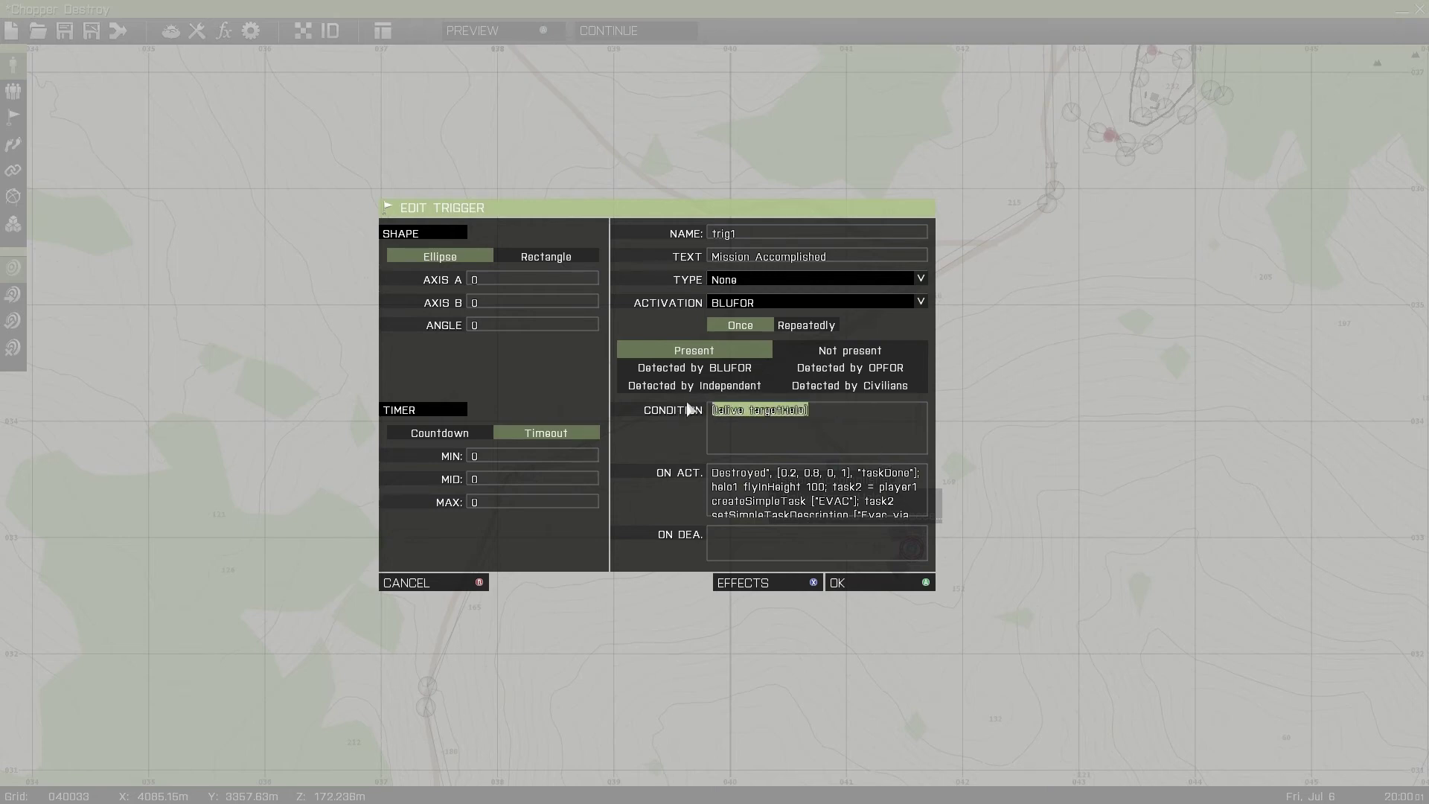
left_click(900, 415)
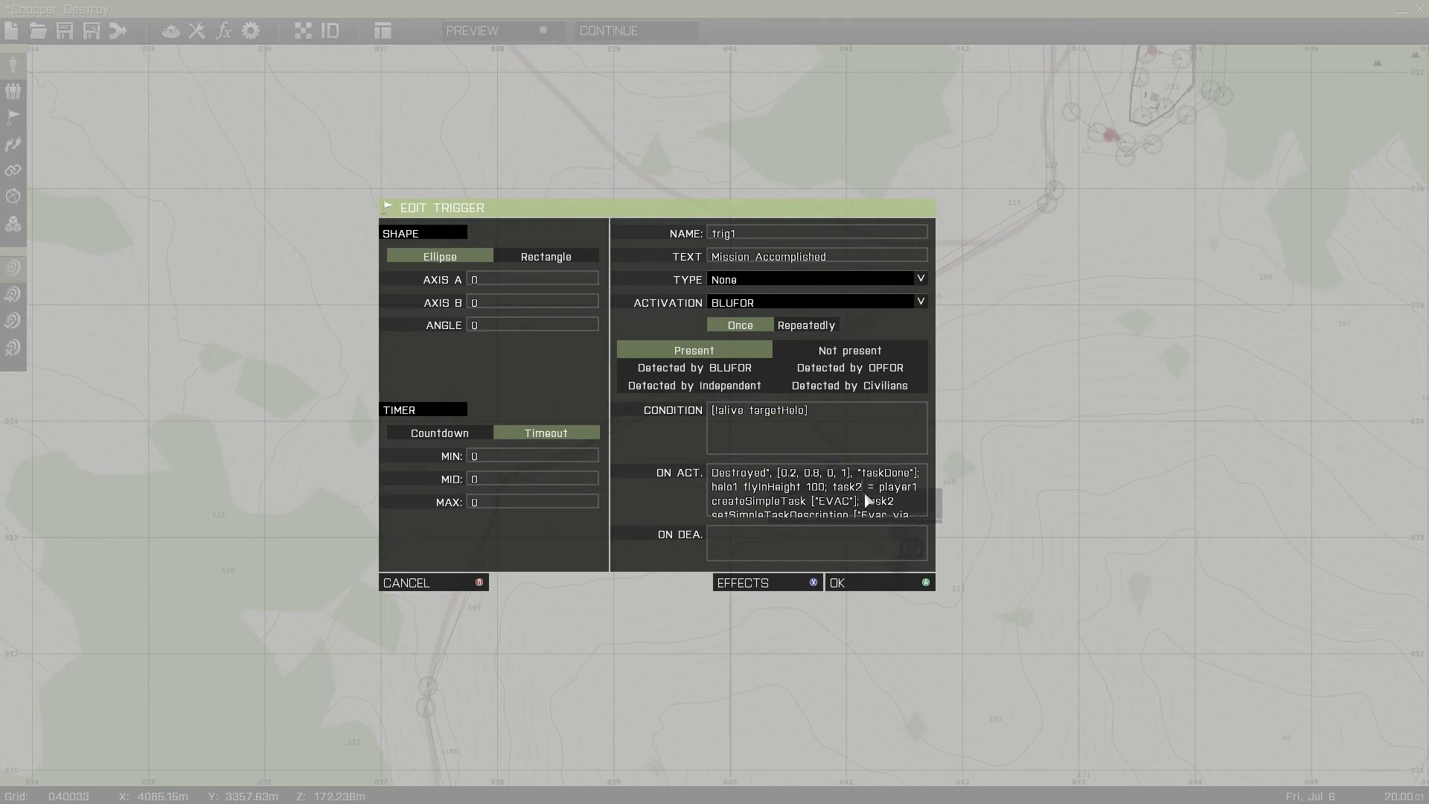
Review the EVAC task's description, state, target and hint commands in the activation code, and save trig1.
scroll(882, 519, "down", 1)
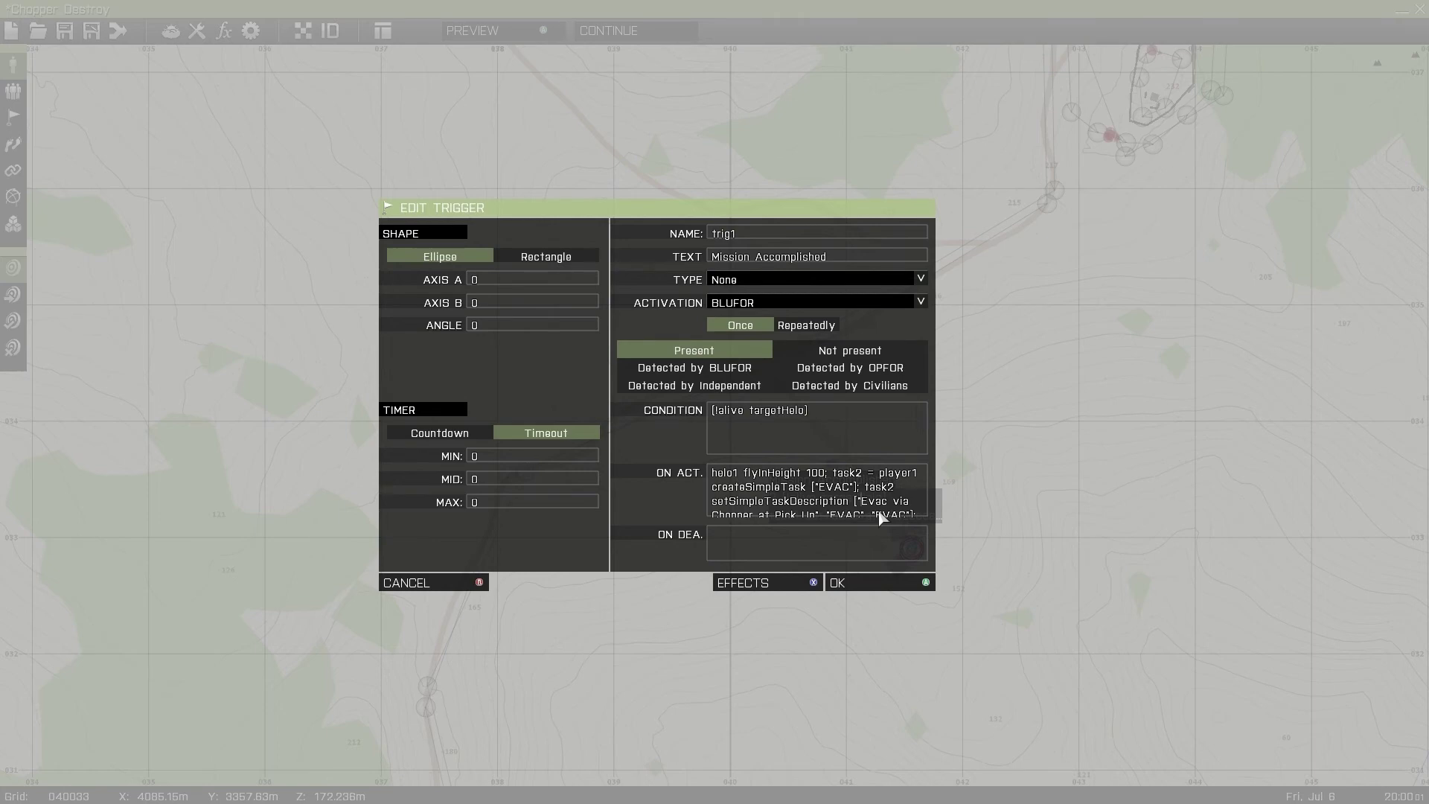
scroll(882, 518, "down", 1)
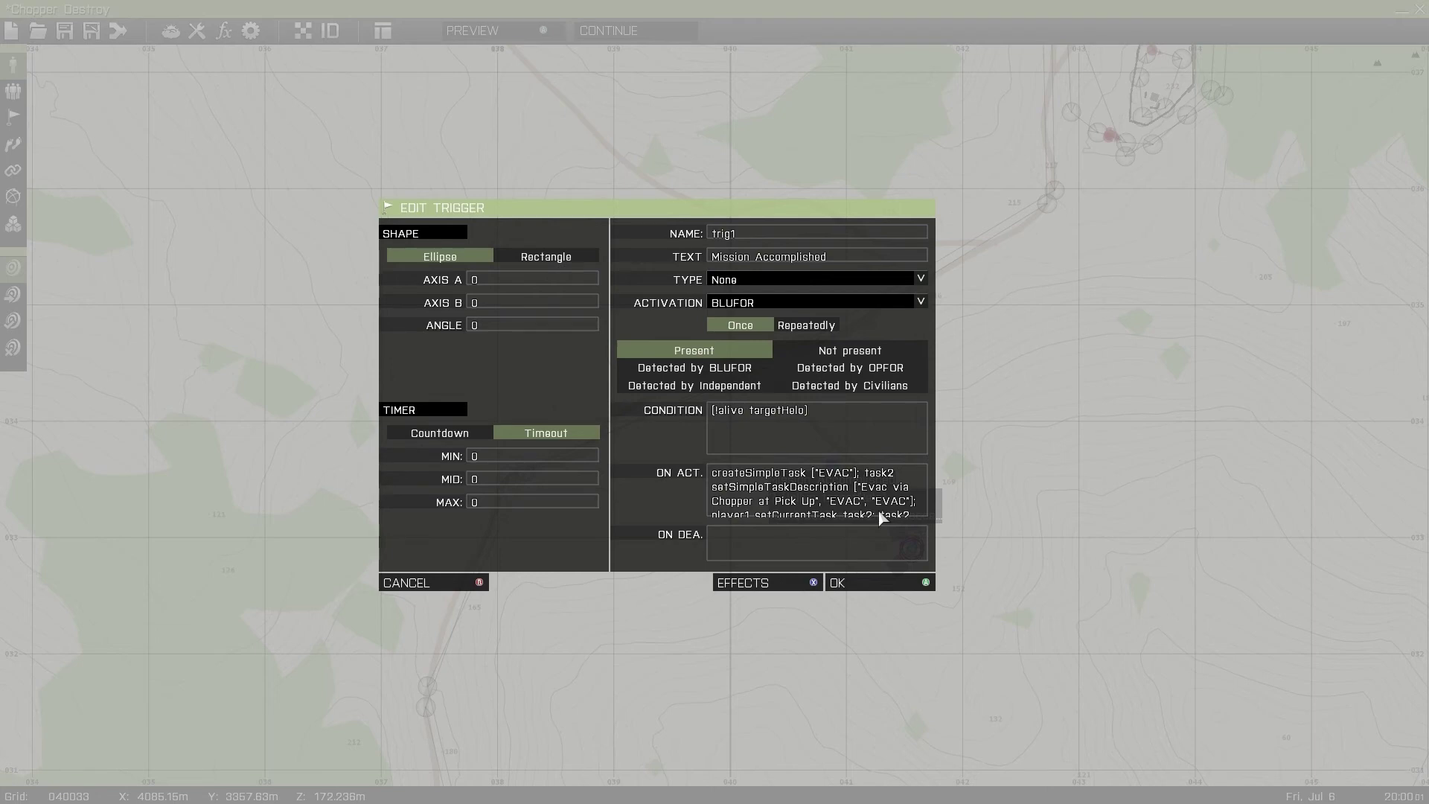
scroll(880, 517, "down", 1)
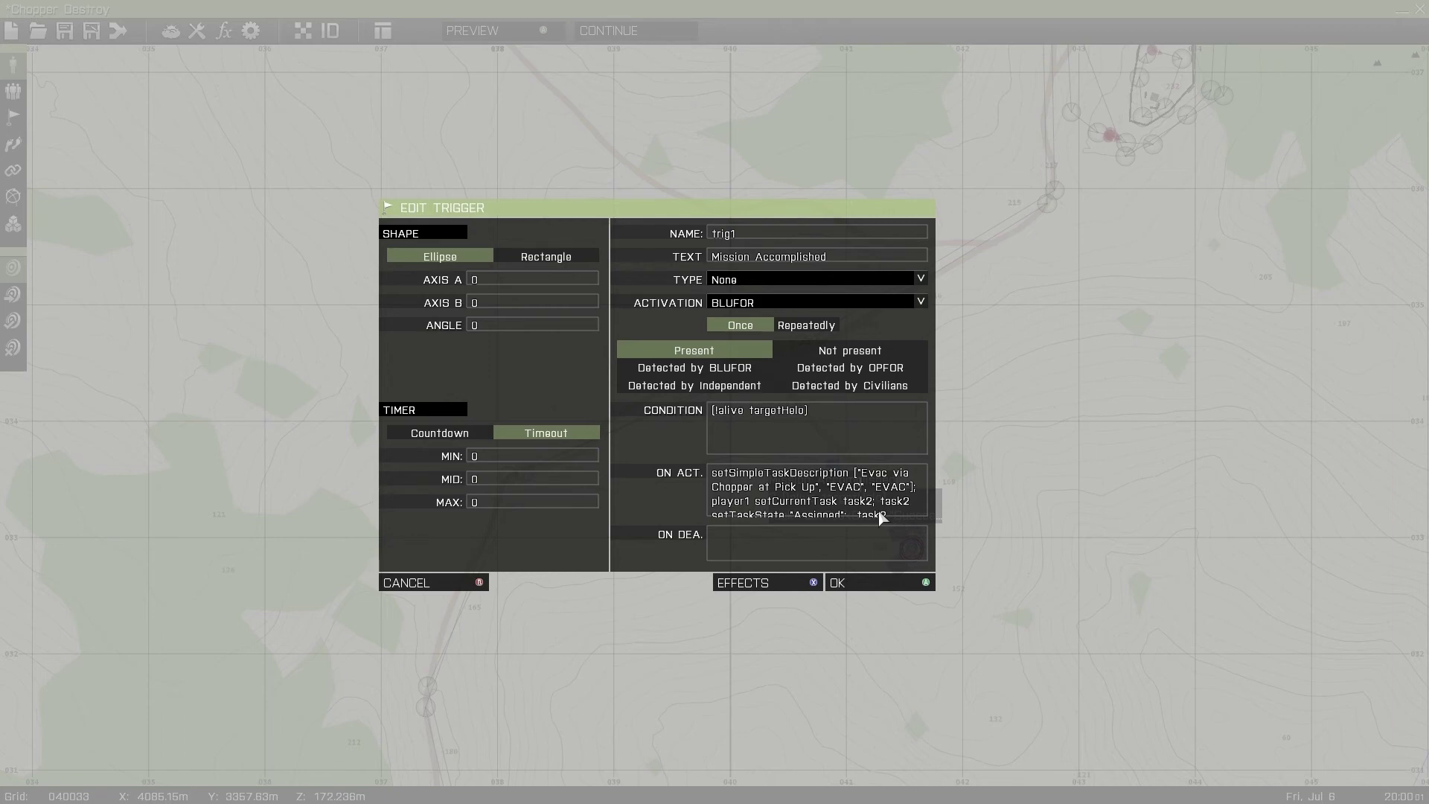
scroll(880, 516, "down", 1)
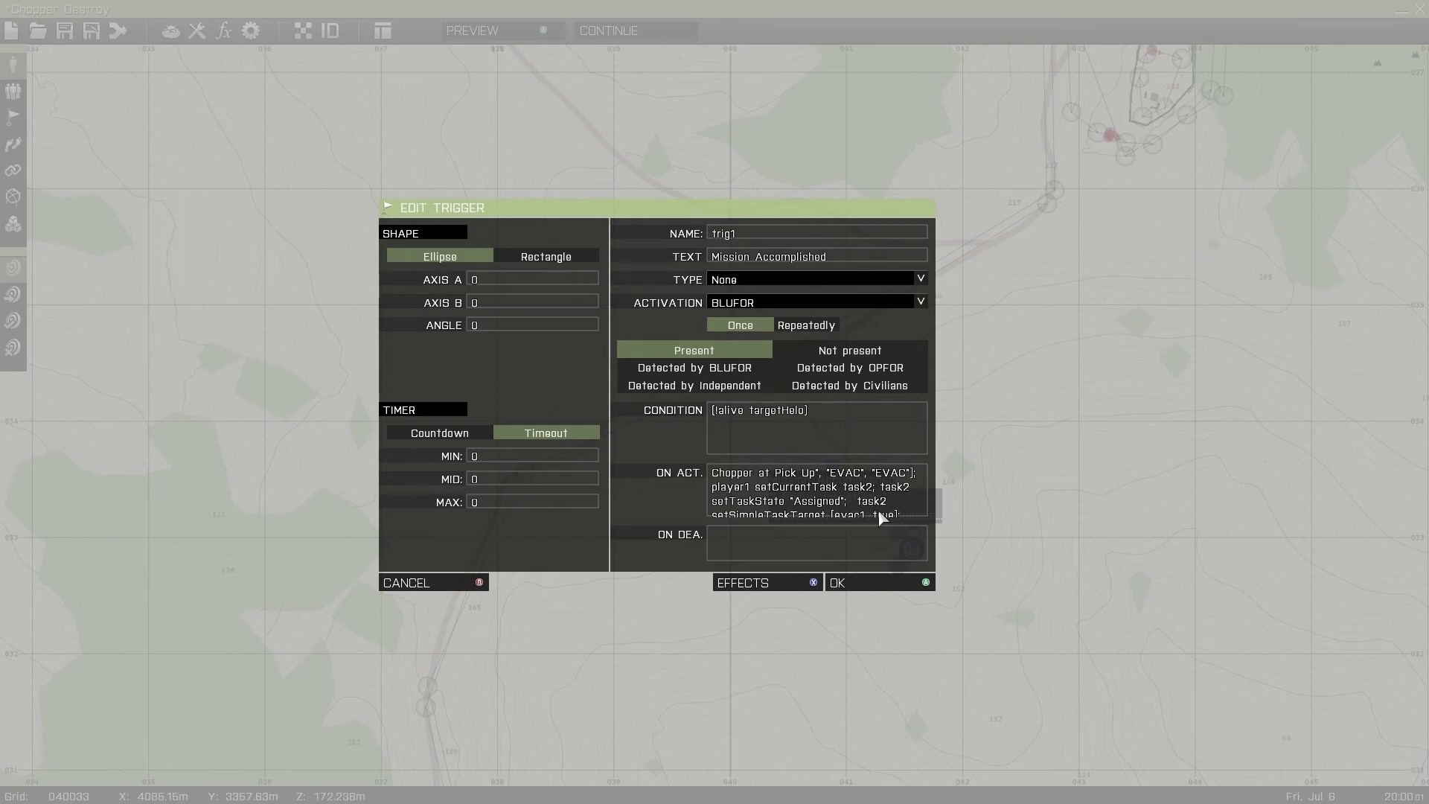
scroll(881, 517, "down", 2)
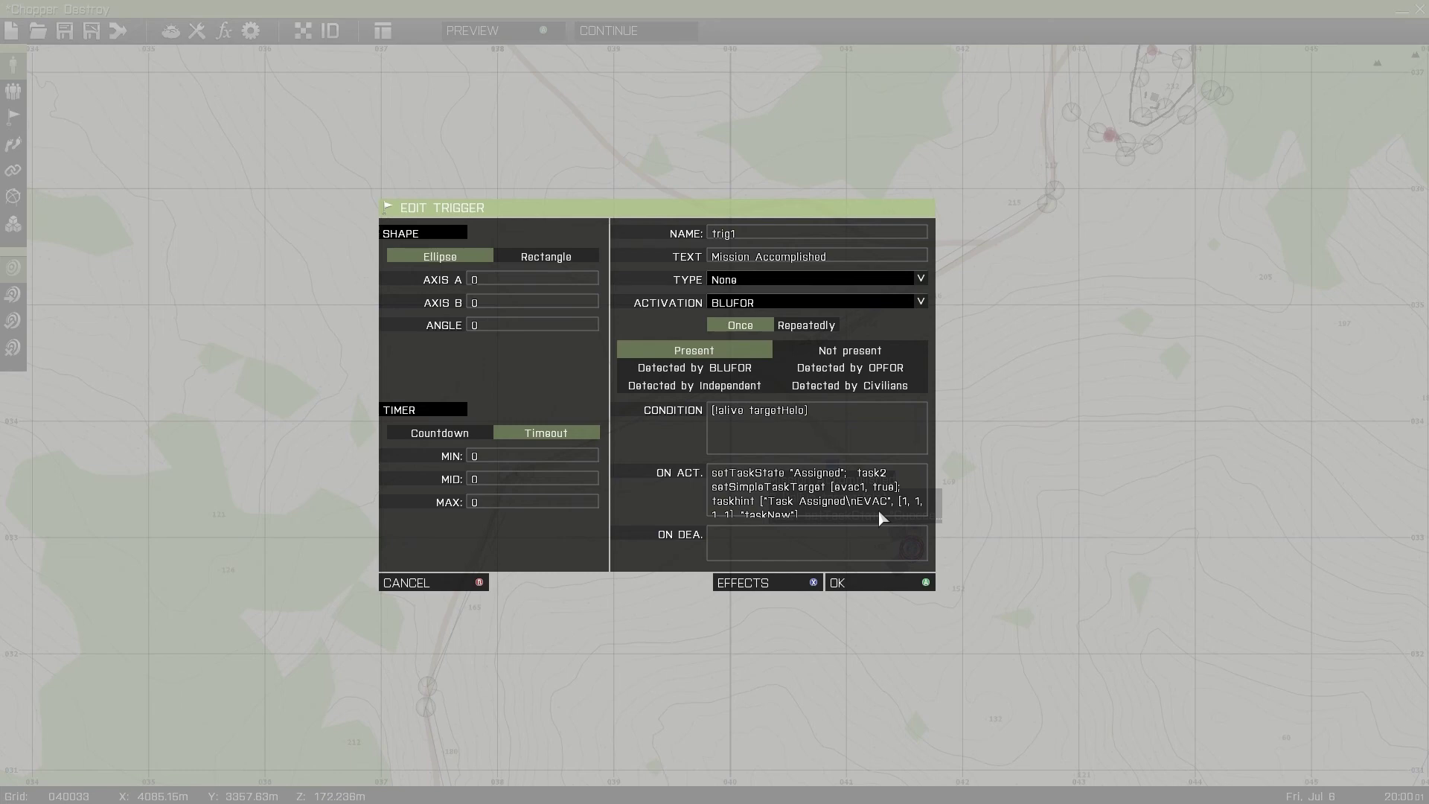
scroll(878, 509, "down", 1)
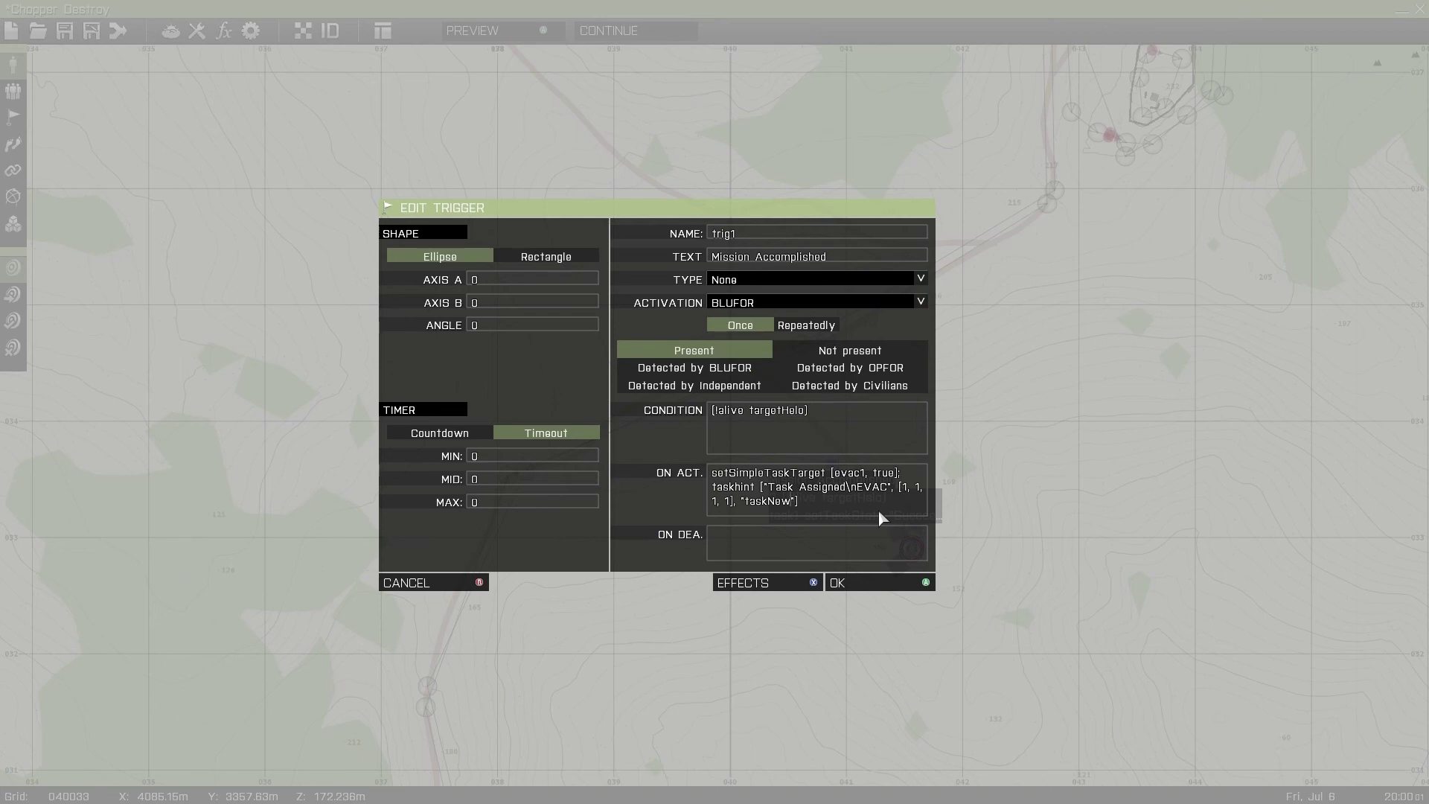
left_click(862, 586)
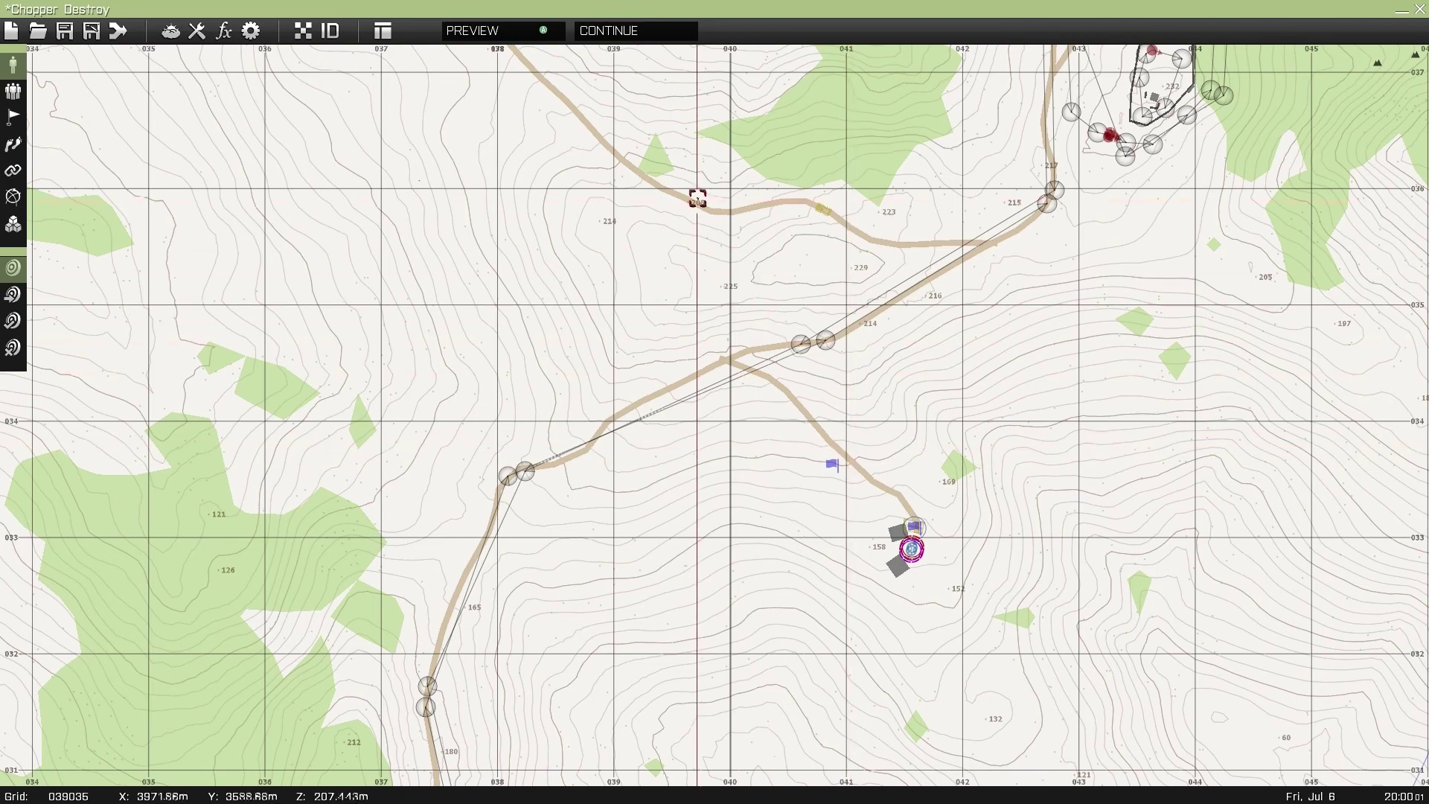
Open the HeloDown trigger (trig3) west of Air Station Mike-26 and examine its code for the exit2 and exitWords markers.
right_click_drag(570, 135, 922, 448)
right_click_drag(785, 462, 521, 551)
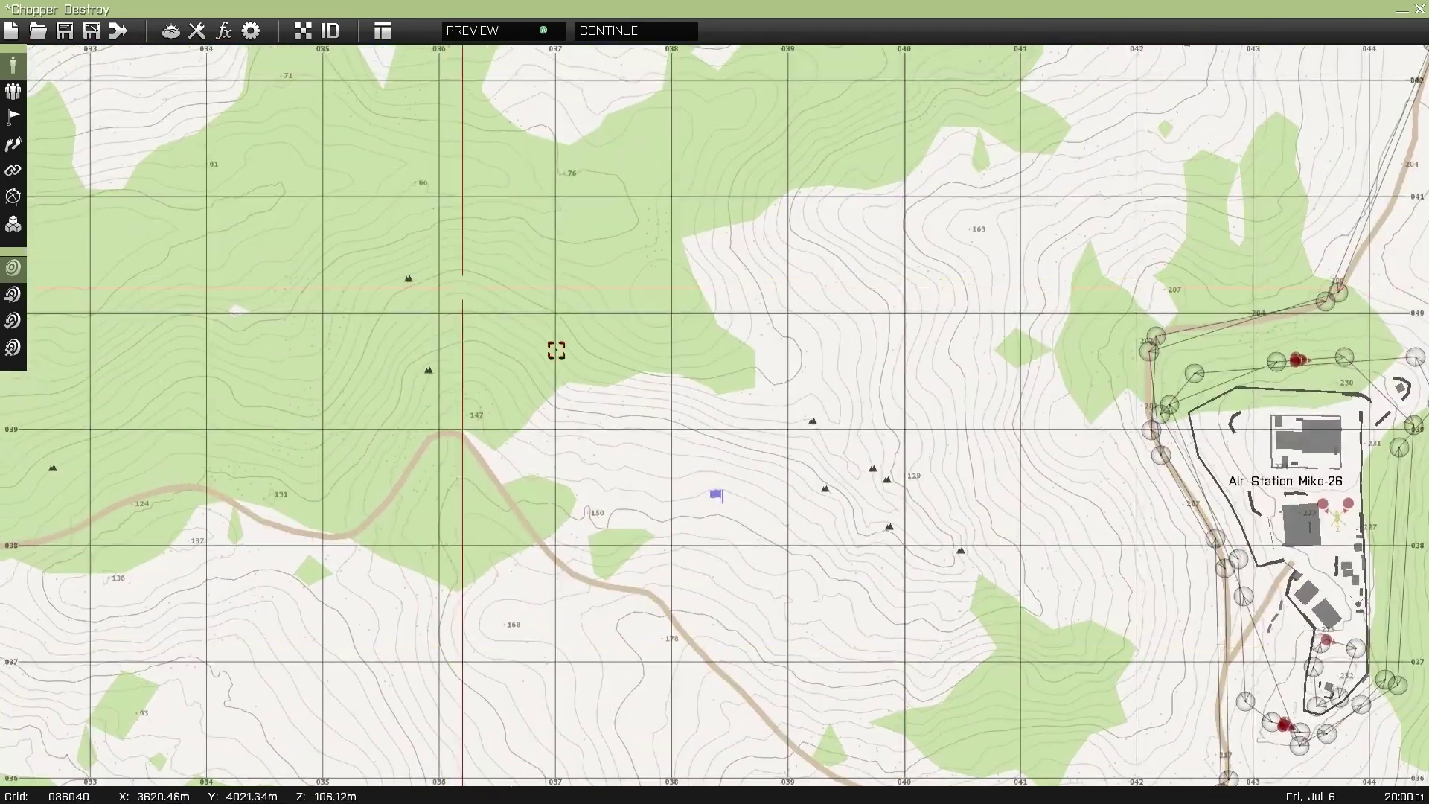
double_click(722, 507)
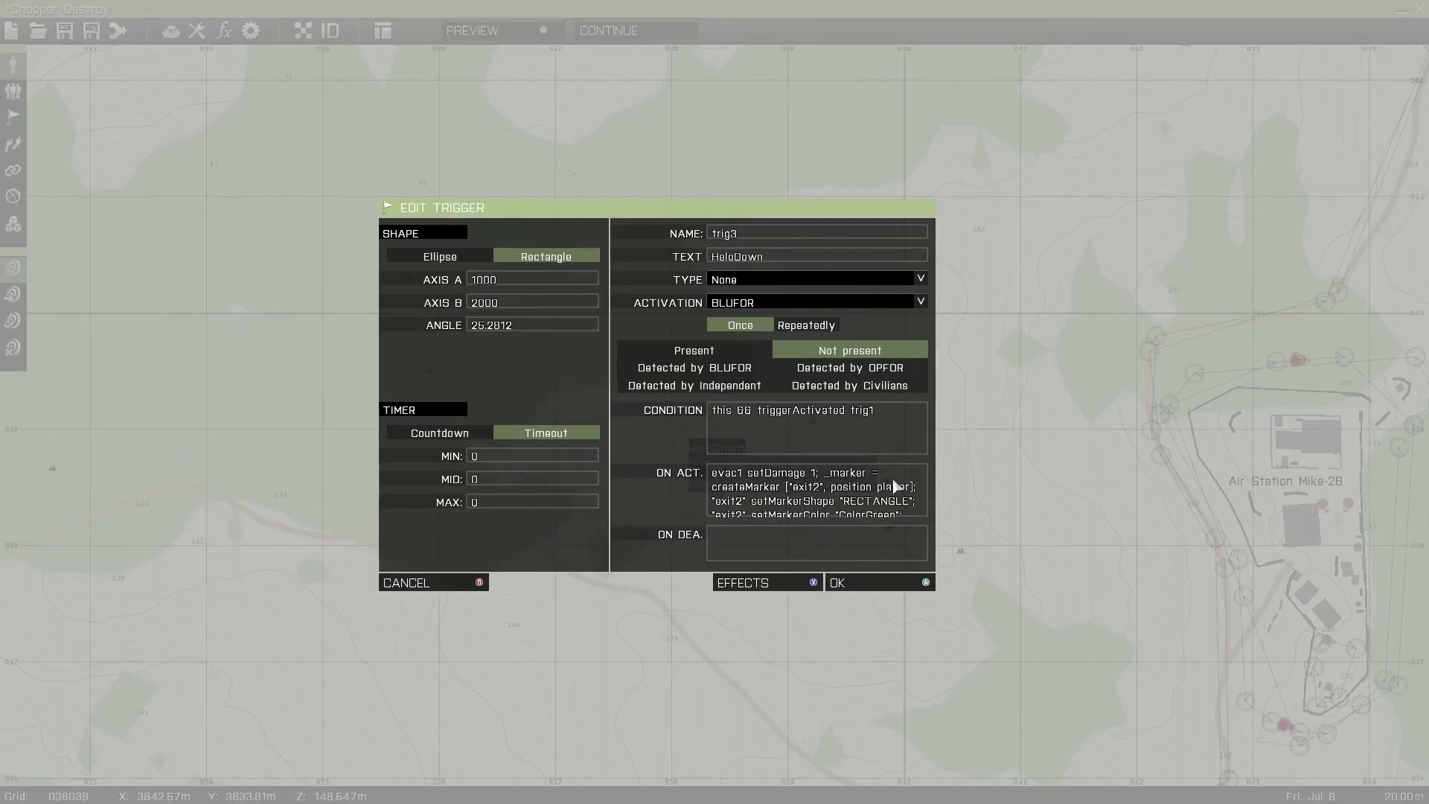
scroll(919, 517, "down", 4)
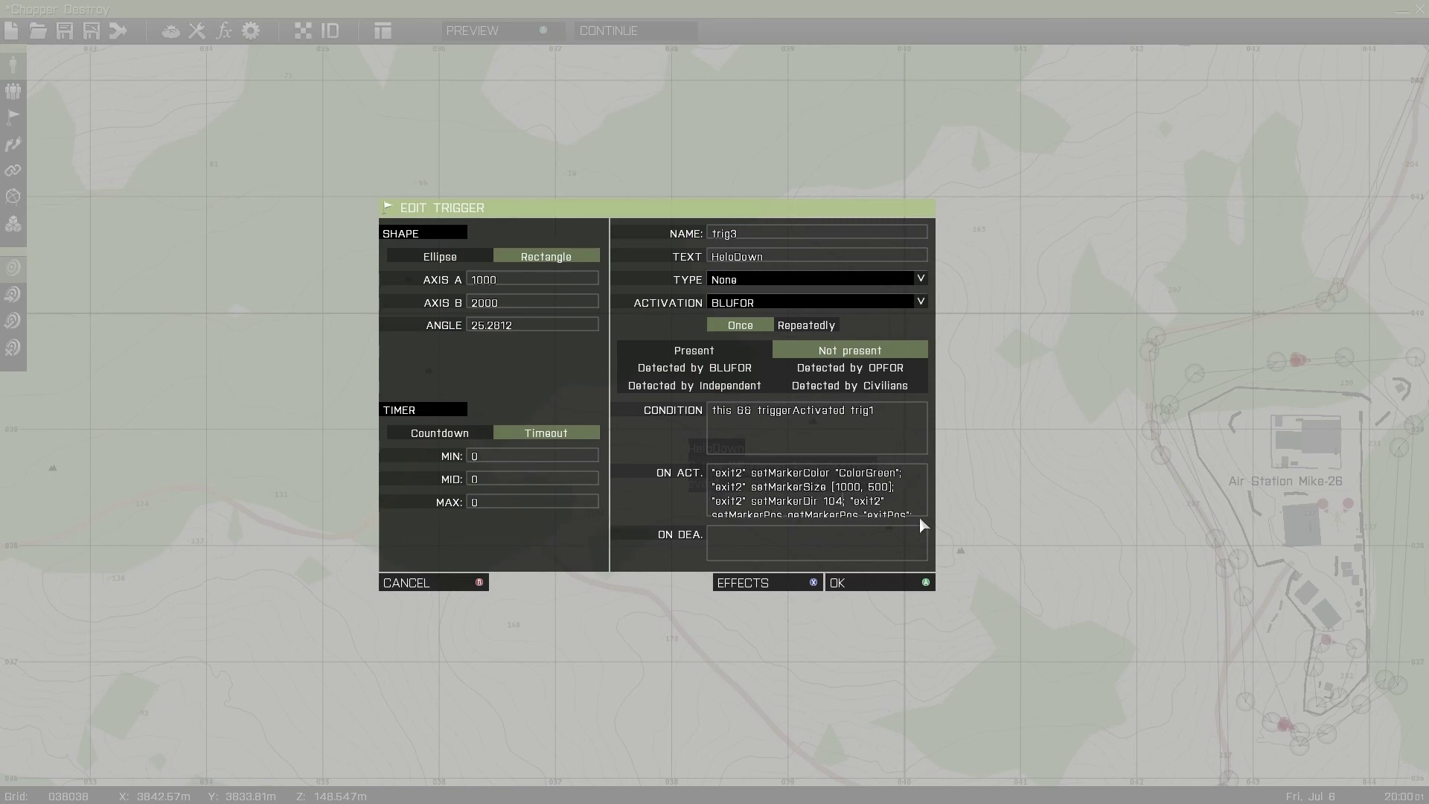
scroll(920, 519, "down", 5)
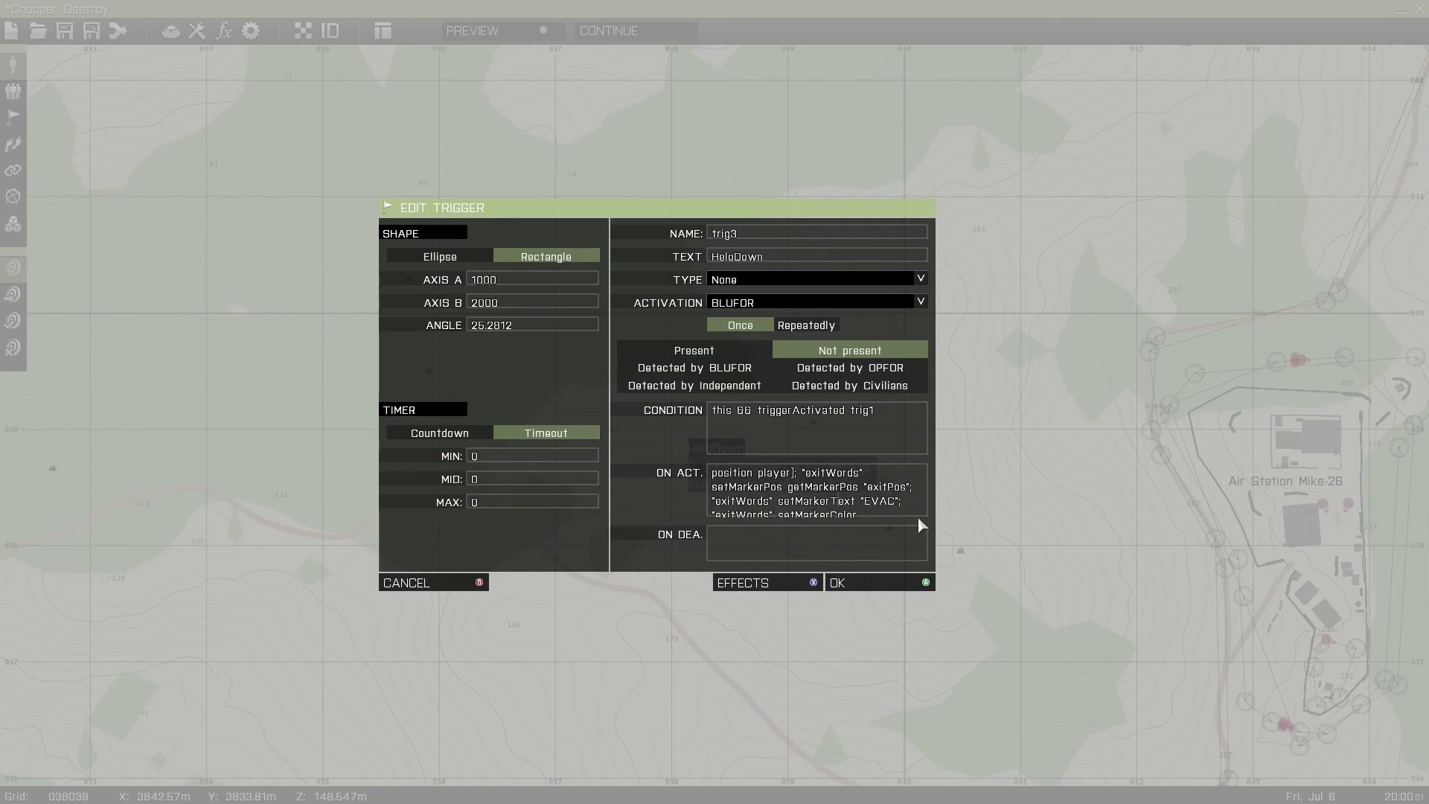
Examine the HeloDown code for cancelling task2, its taskhint and the exitPos destination, and close the trigger.
scroll(919, 519, "down", 2)
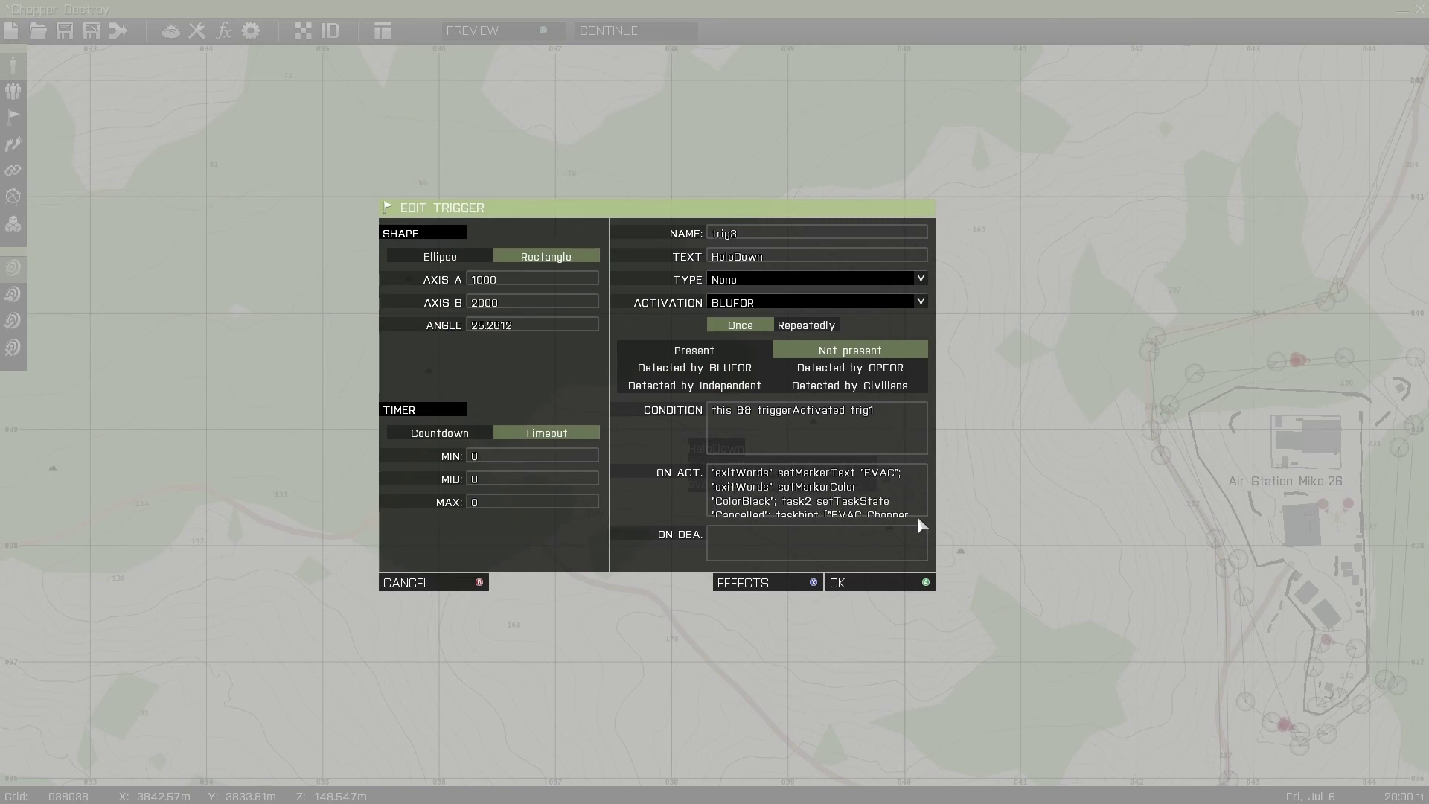
scroll(917, 517, "down", 2)
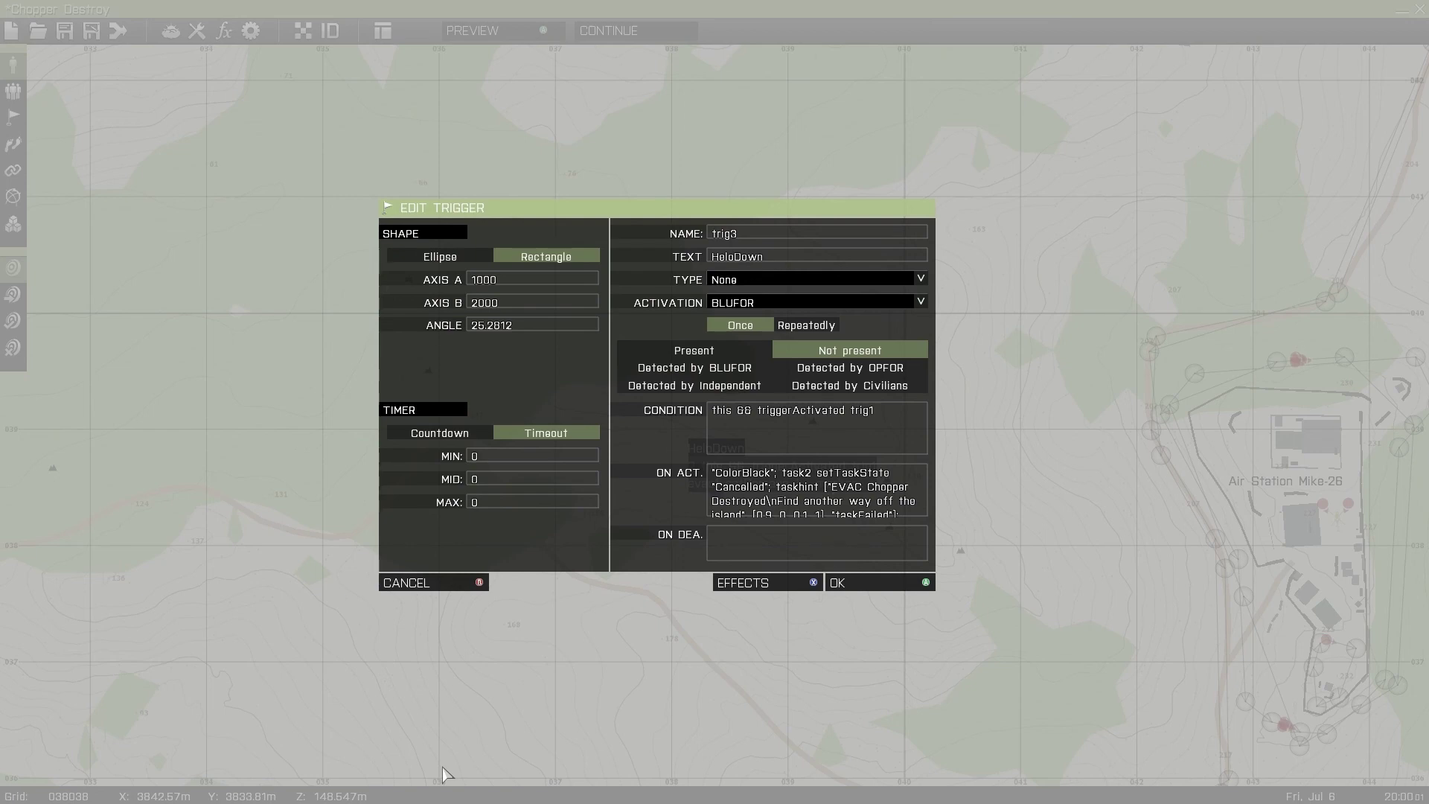
key("Down")
key("Down")
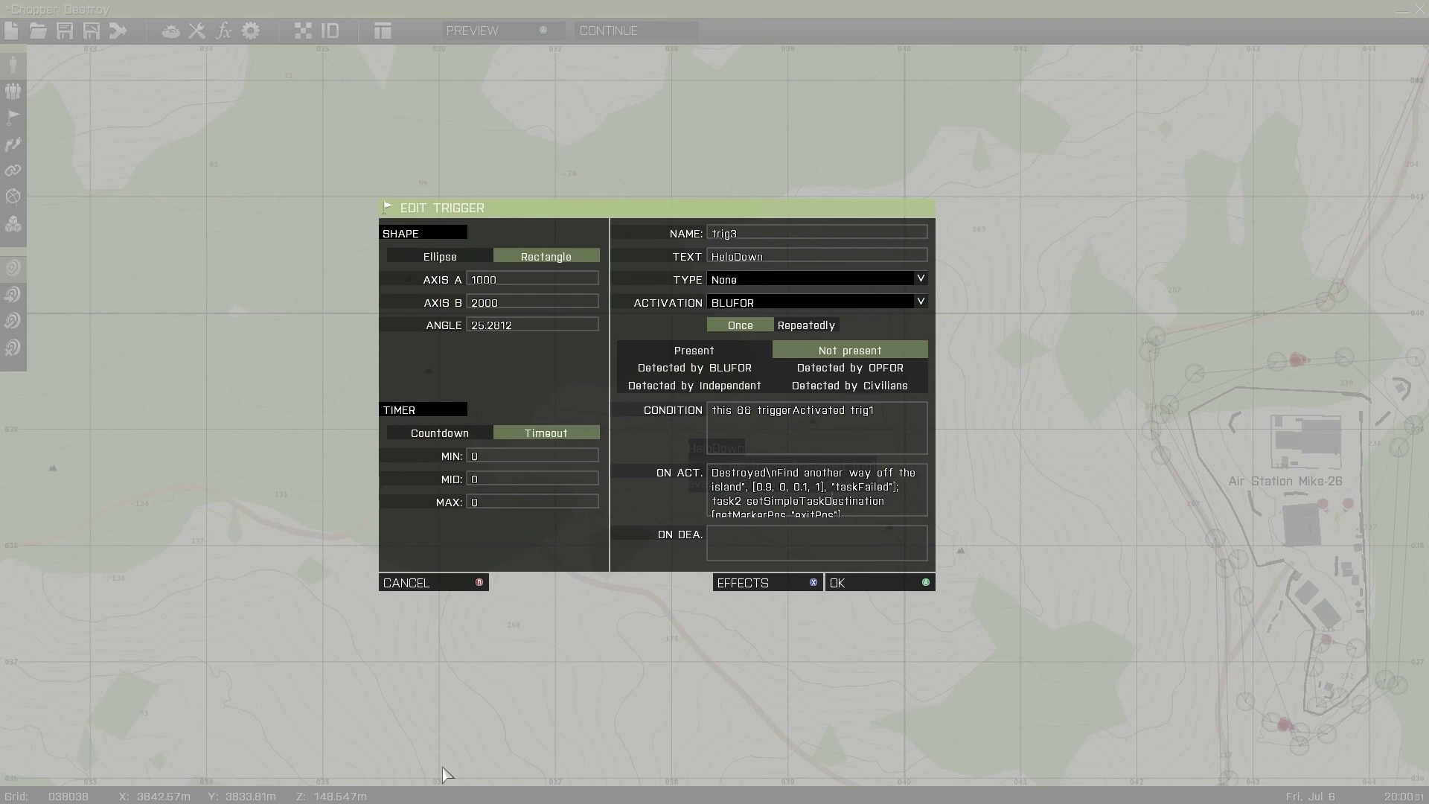
key("Down")
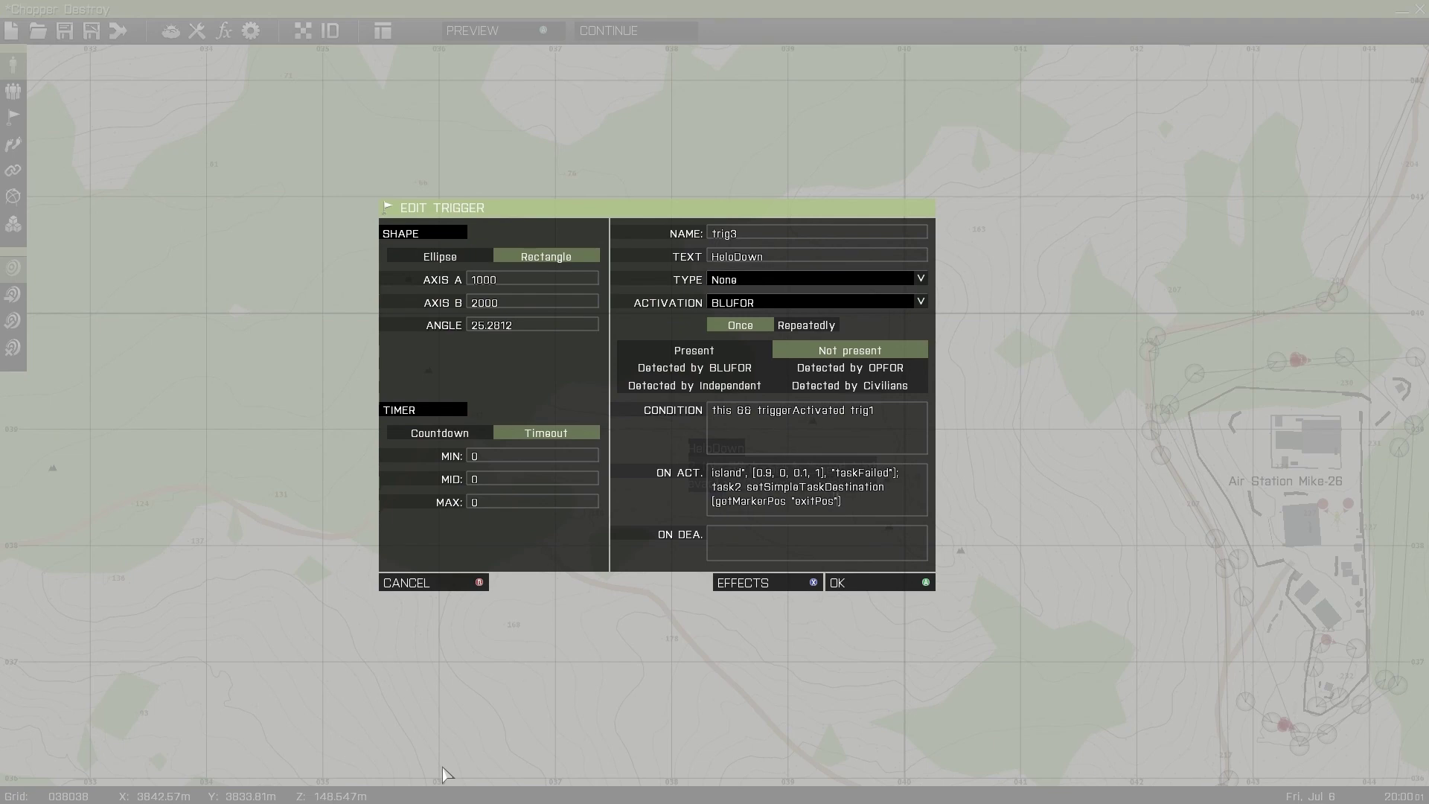
left_click(871, 583)
Examine the endgame trigger out at sea and the mission layout around Stratis Air Base.
scroll(871, 596, "down", 10)
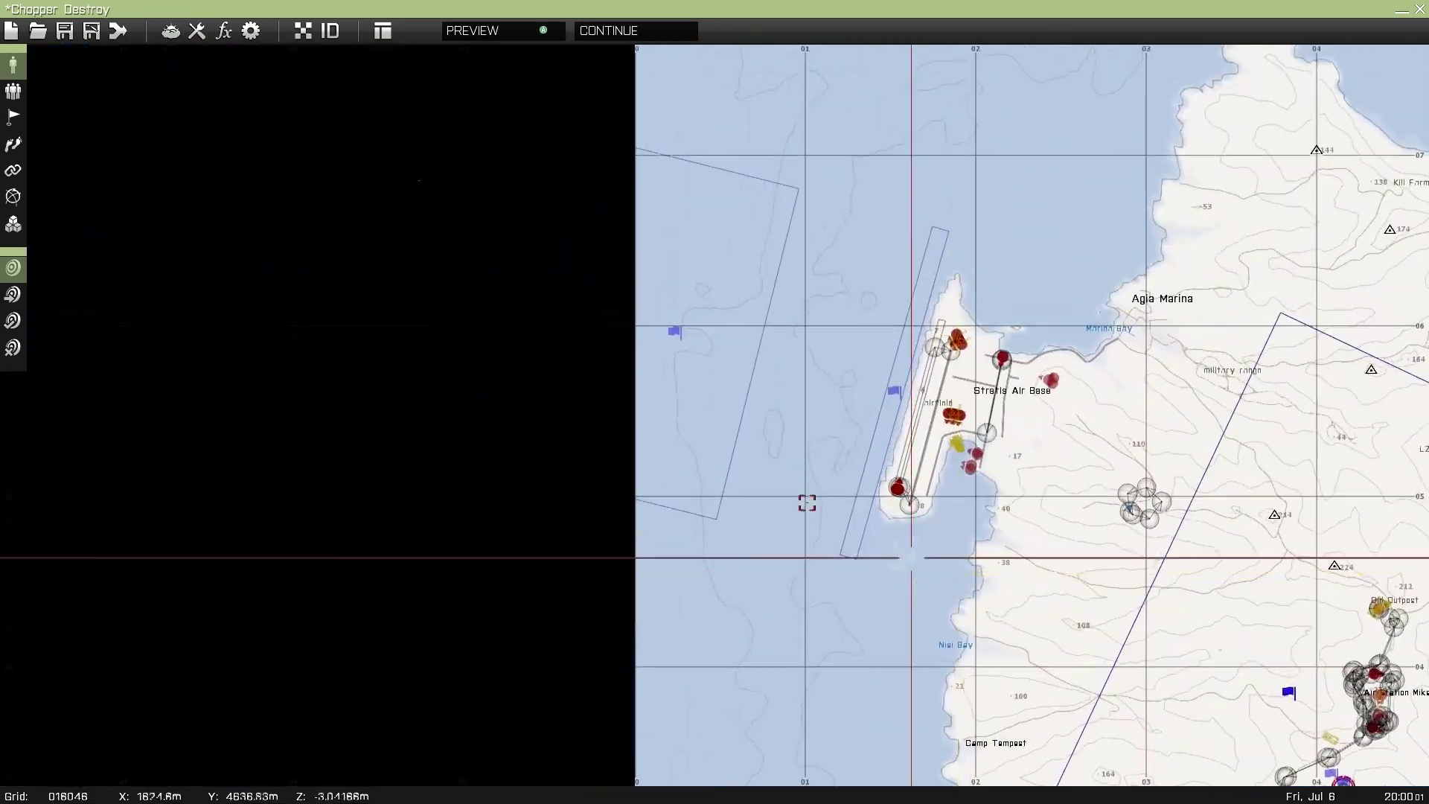
scroll(837, 520, "up", 10)
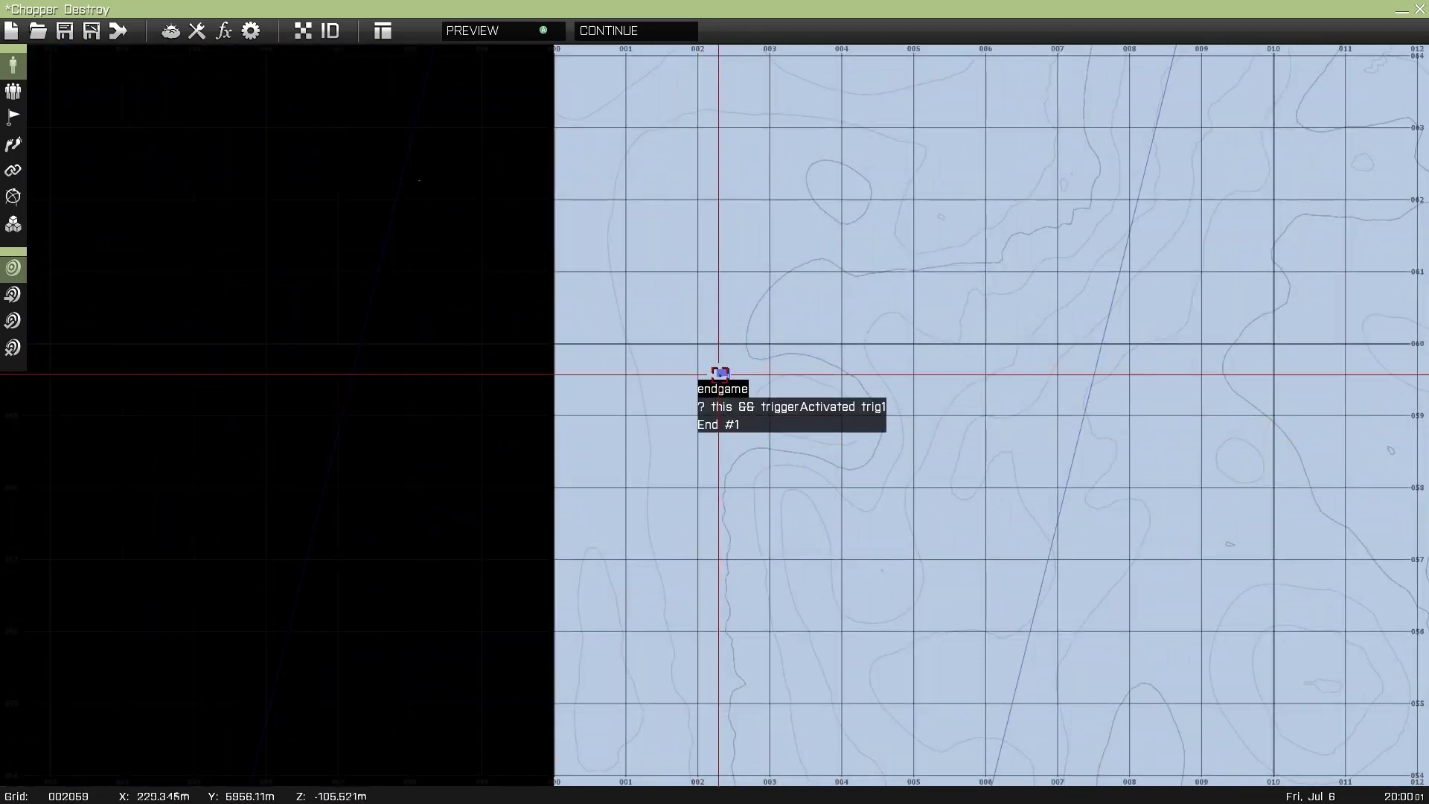
scroll(896, 487, "down", 4)
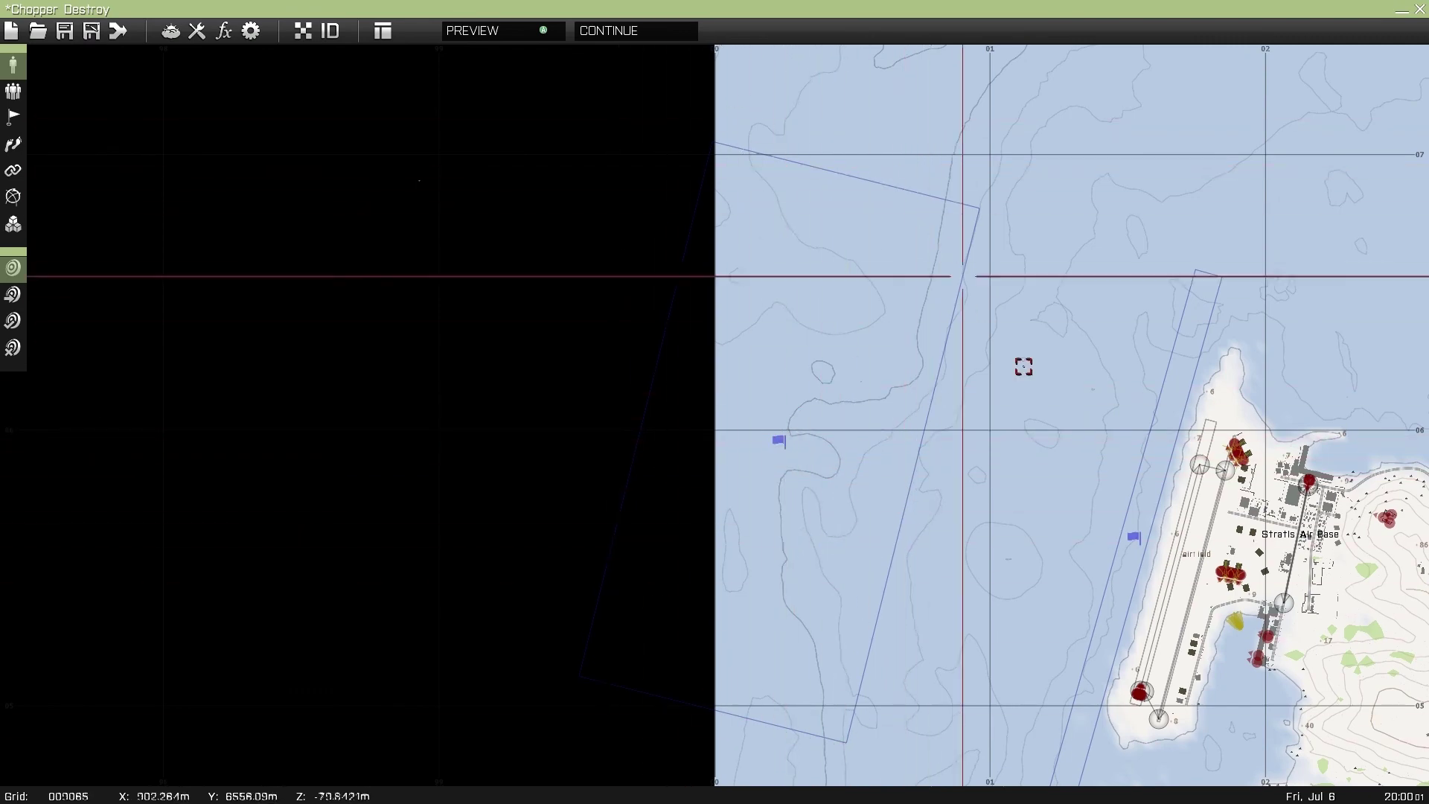
right_click_drag(1031, 380, 950, 249)
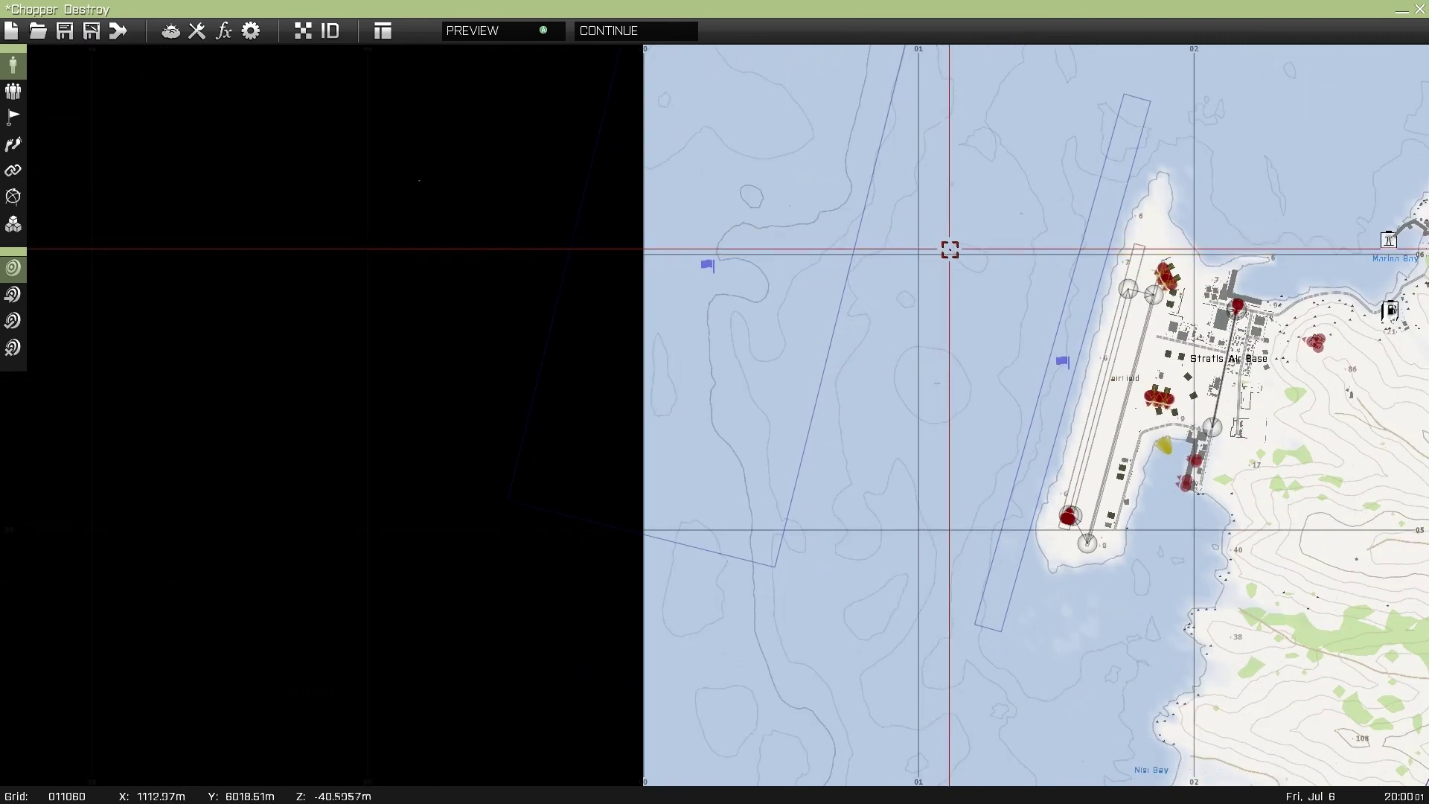
right_click_drag(1161, 376, 814, 287)
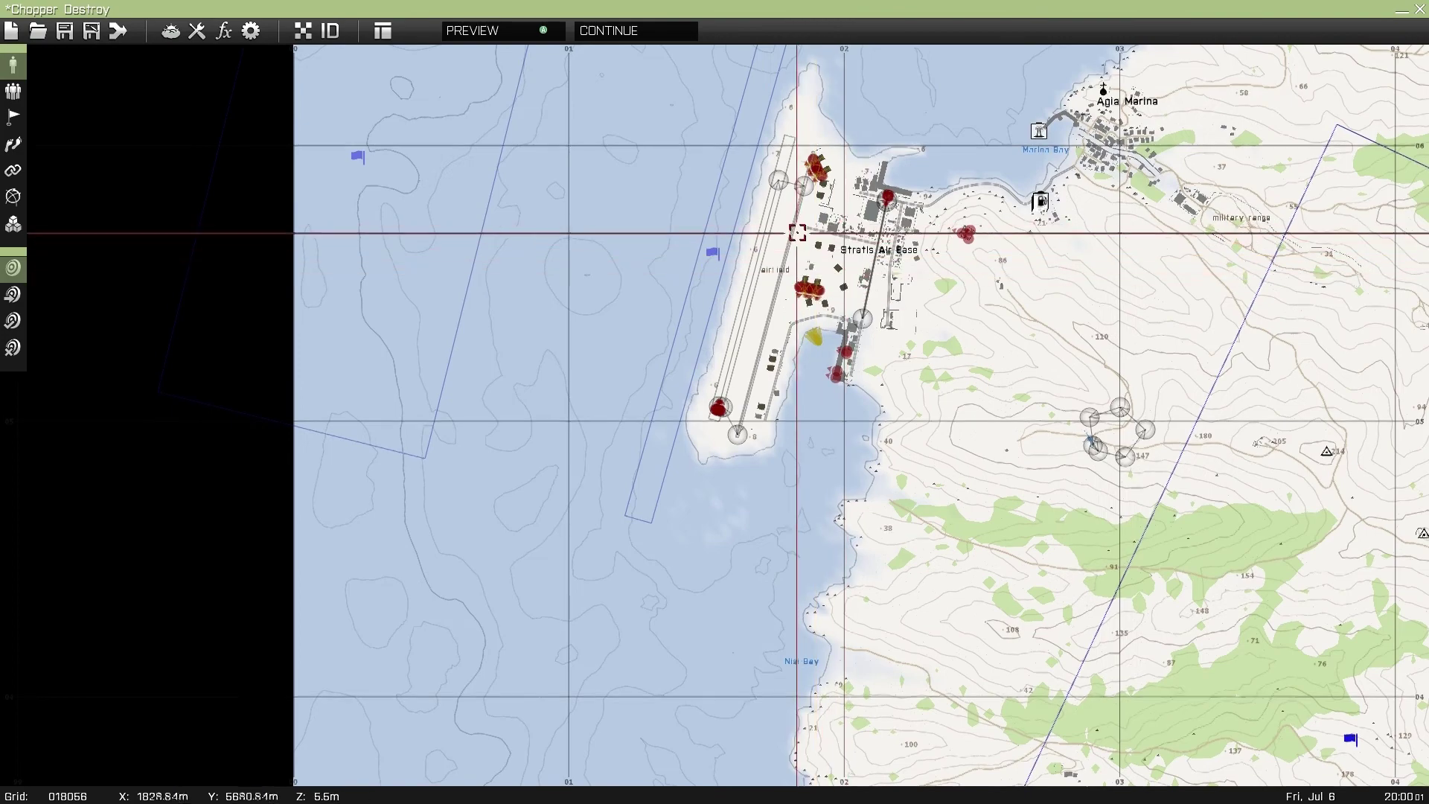
scroll(798, 233, "up", 1)
scroll(798, 232, "up", 3)
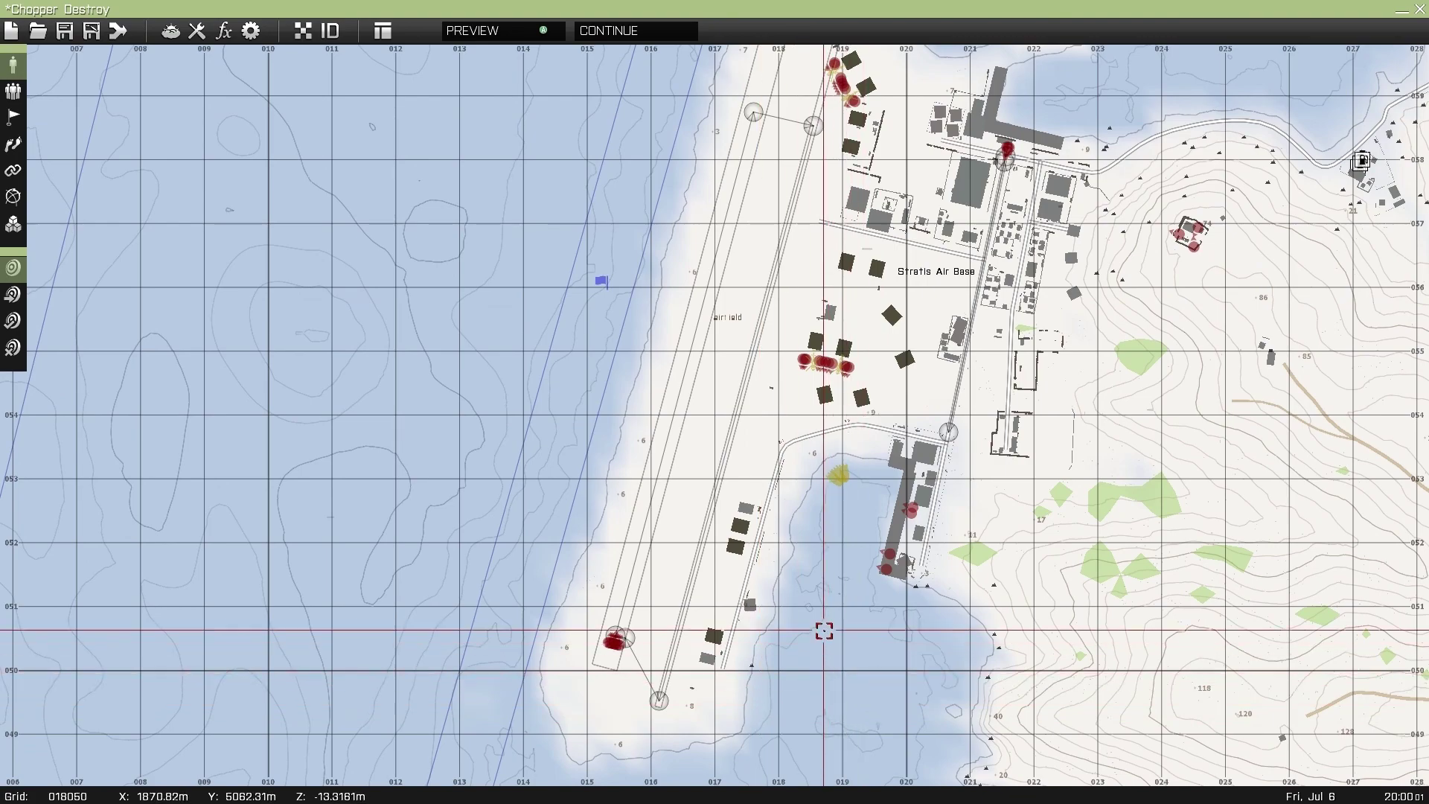
Survey the mission layout across the whole island and return to the area around Air Station Mike-26.
right_click_drag(1127, 501, 967, 279)
scroll(748, 292, "down", 2)
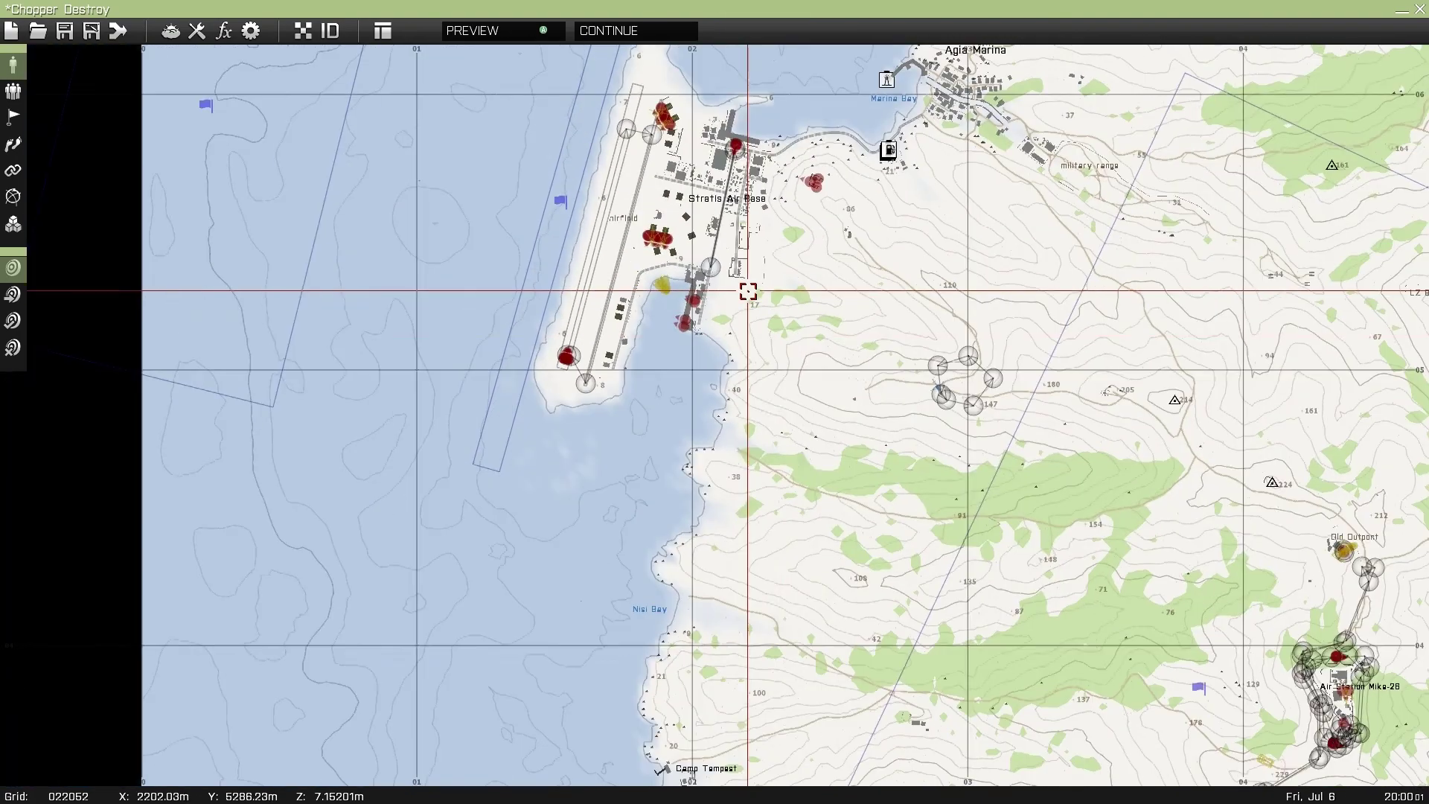
scroll(748, 292, "down", 2)
scroll(841, 410, "up", 1)
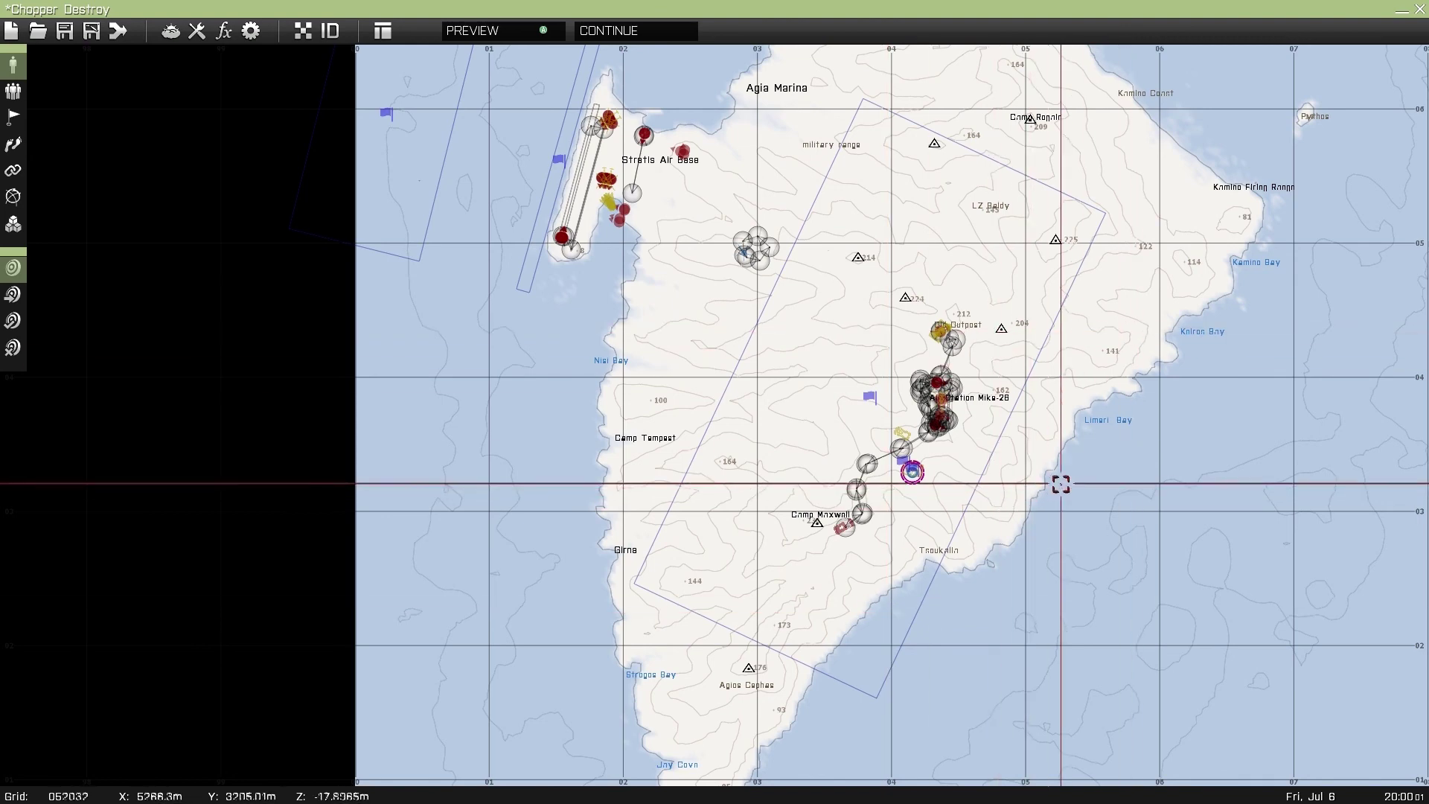
scroll(1056, 485, "up", 1)
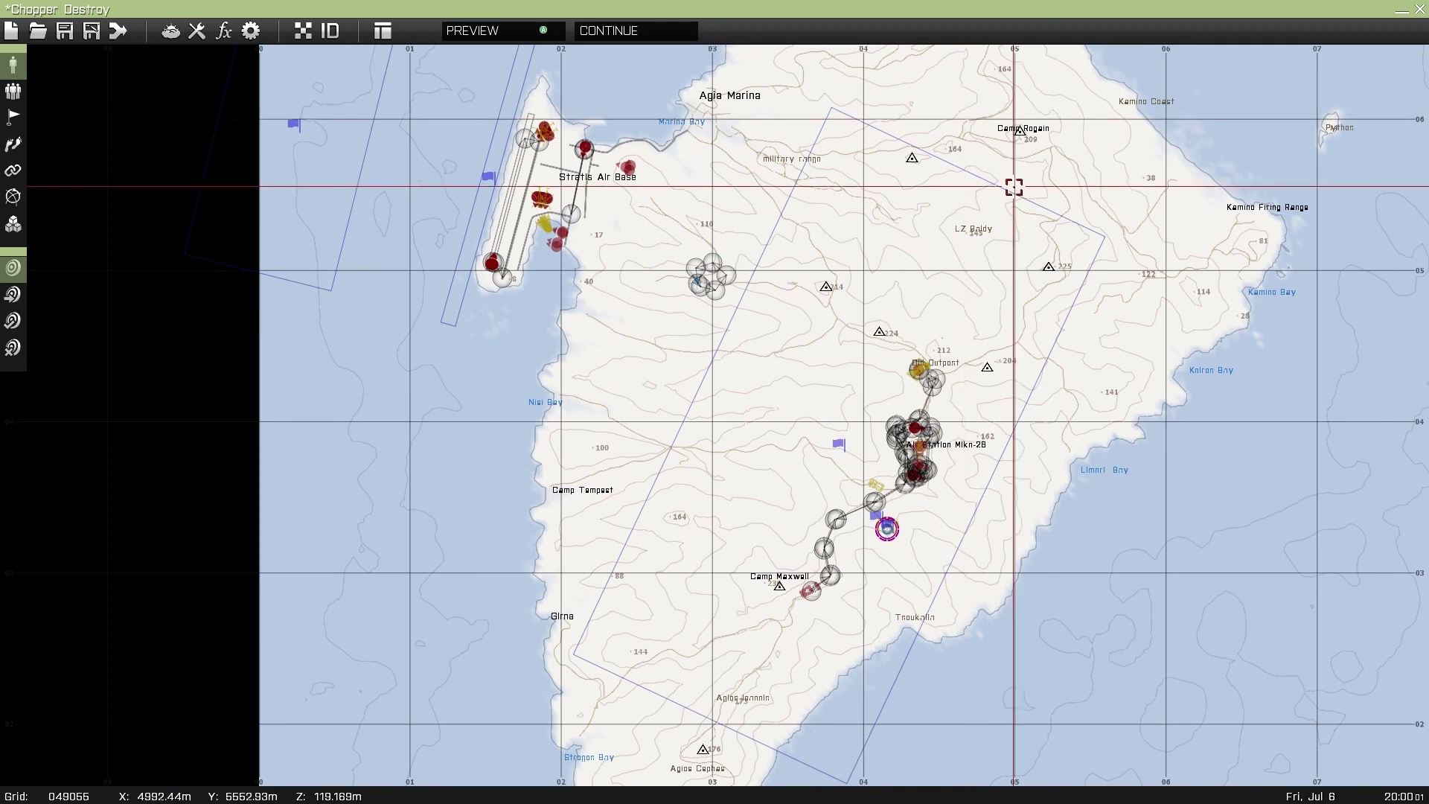
scroll(855, 536, "up", 5)
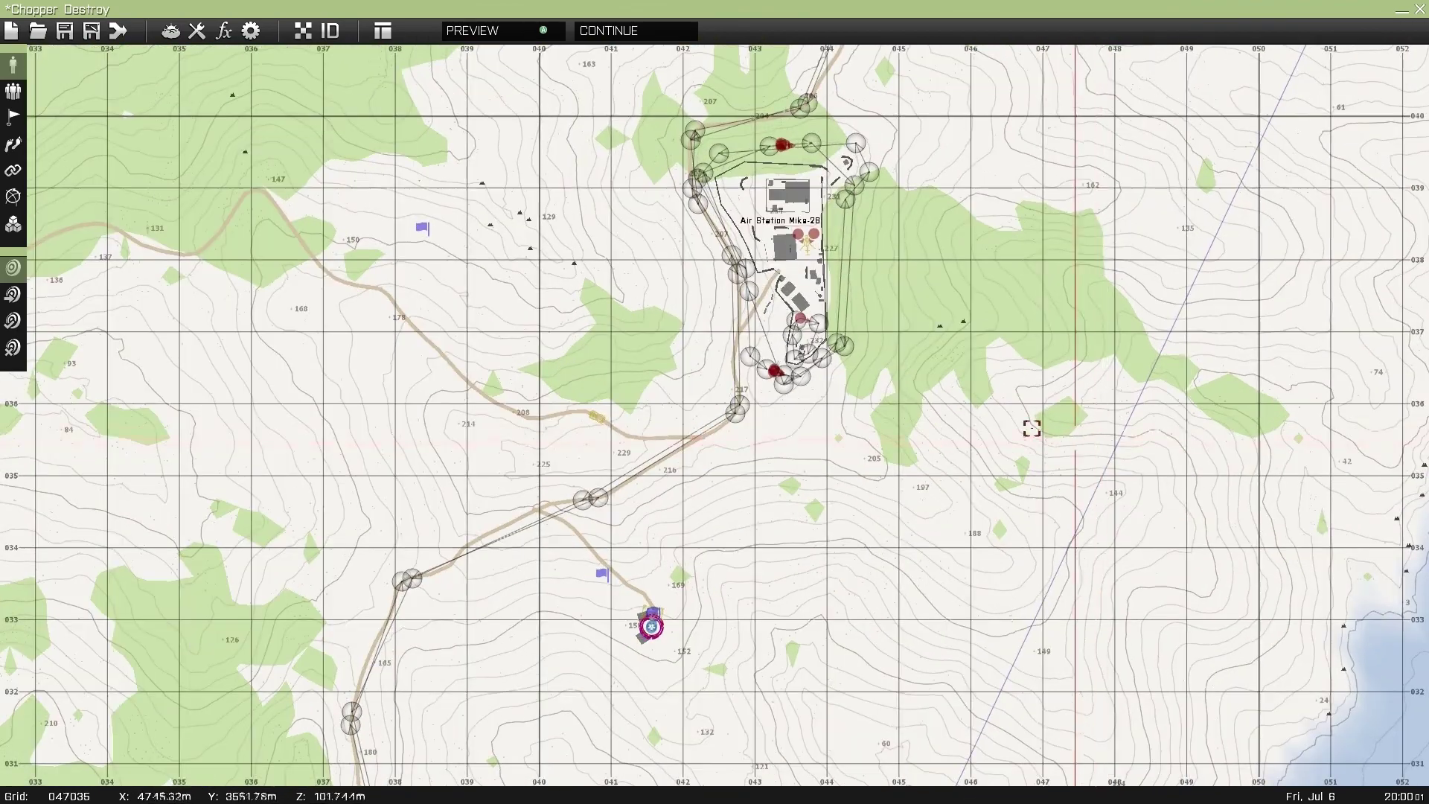
right_click_drag(1009, 424, 767, 425)
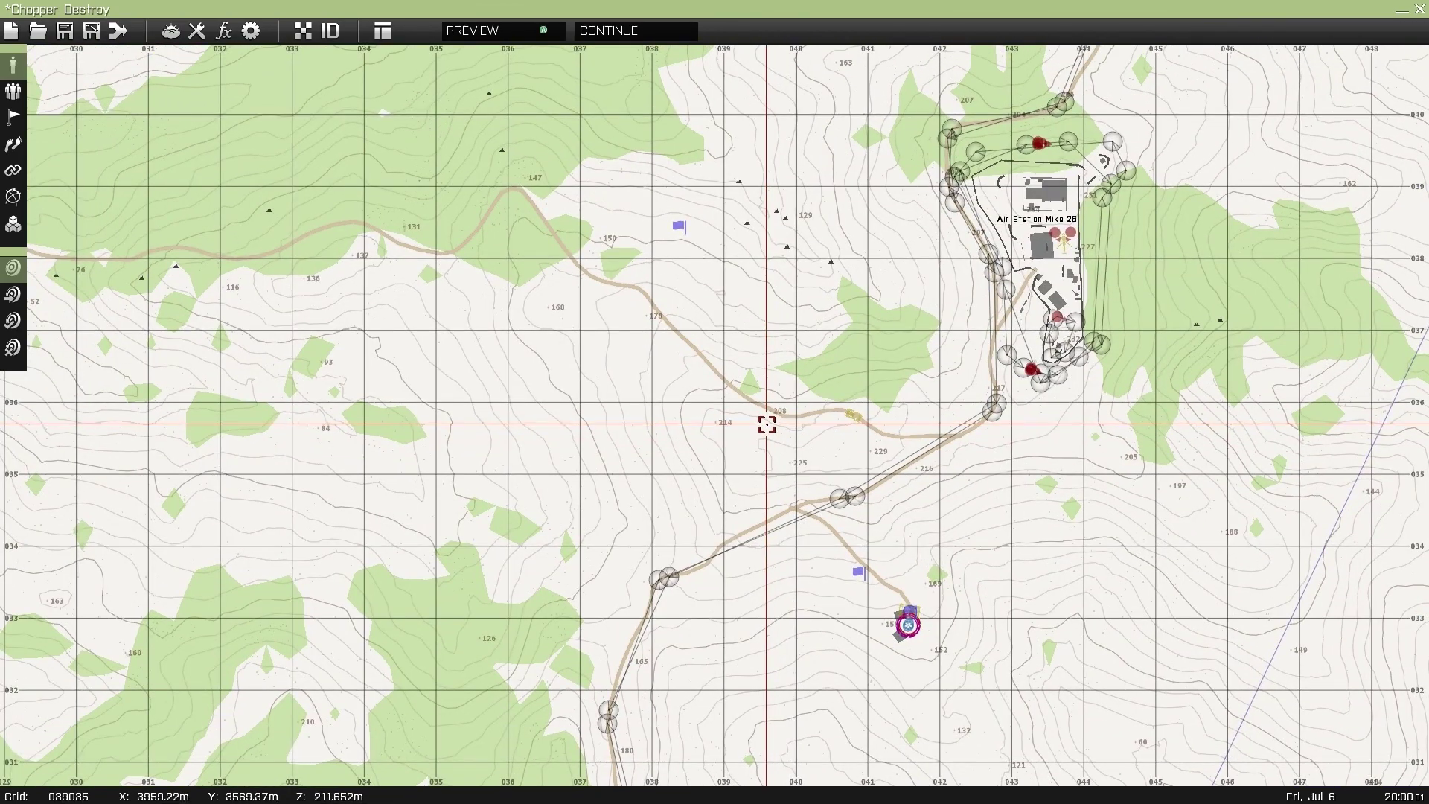